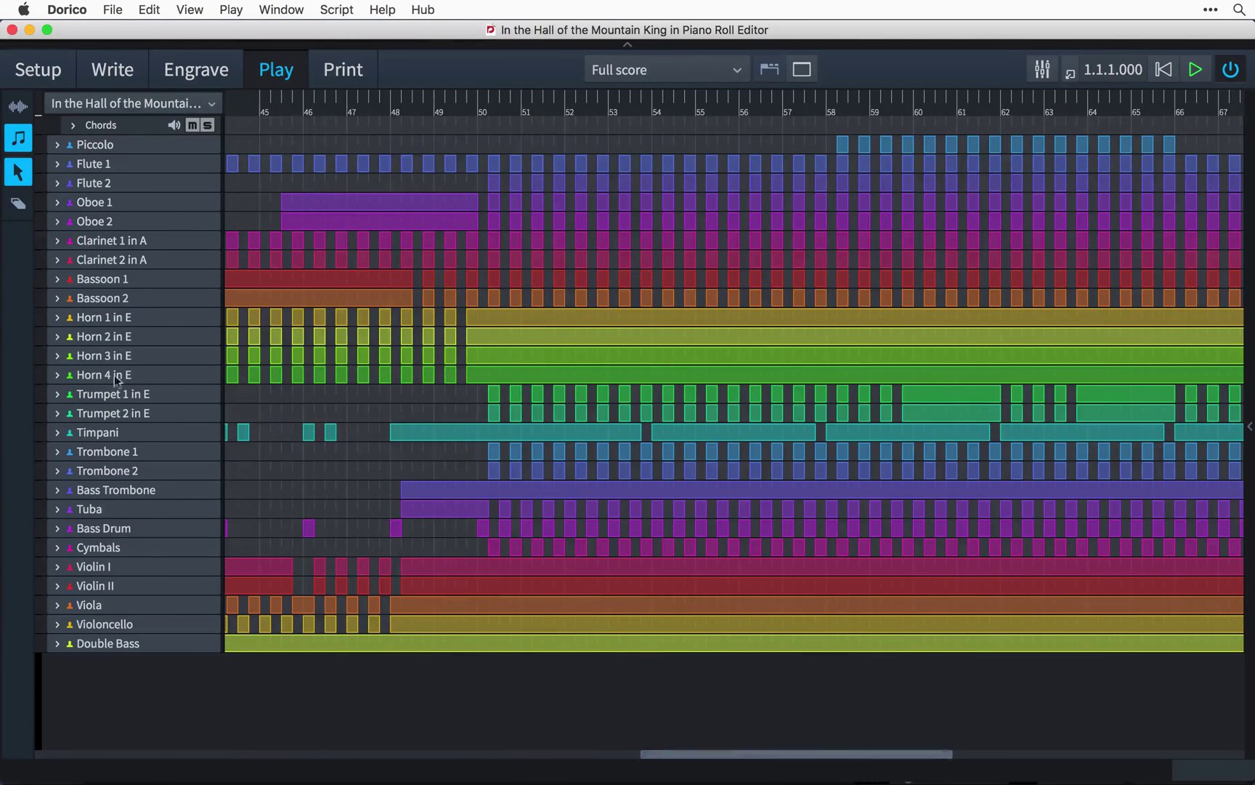
Expand Horn 4 in E's piano roll, switch to played durations, and raise one note's pitch
{"action": "left_click", "coordinate": [57, 375]}
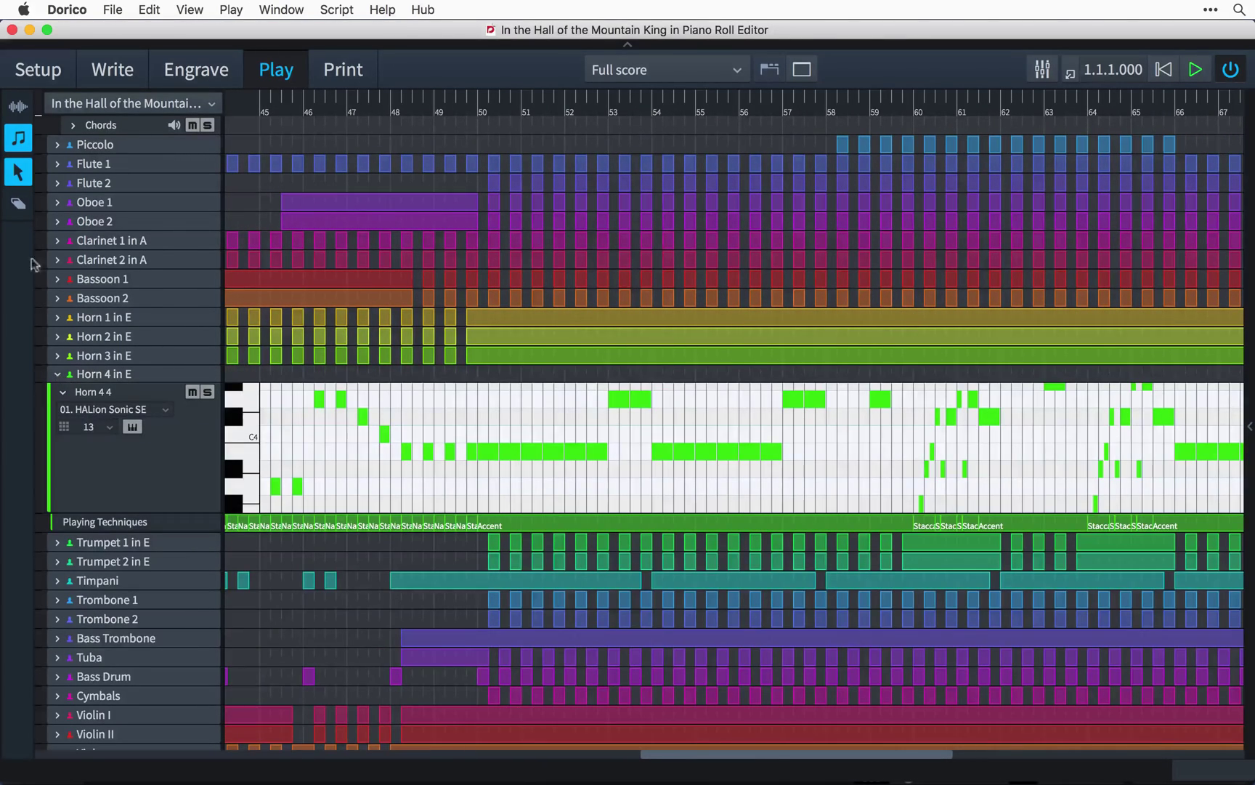
{"action": "left_click", "coordinate": [18, 107]}
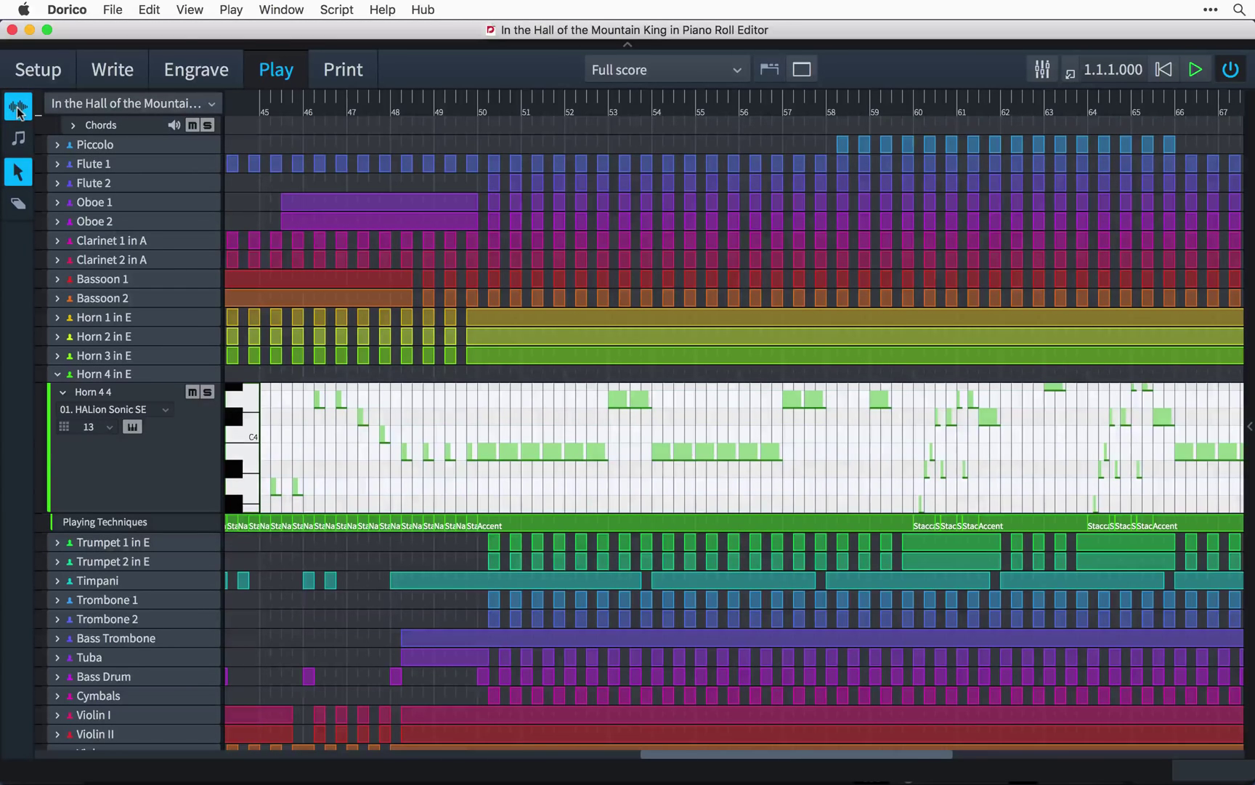
{"action": "left_click", "coordinate": [486, 451]}
{"action": "left_click_drag", "start_coordinate": [487, 452], "coordinate": [486, 417]}
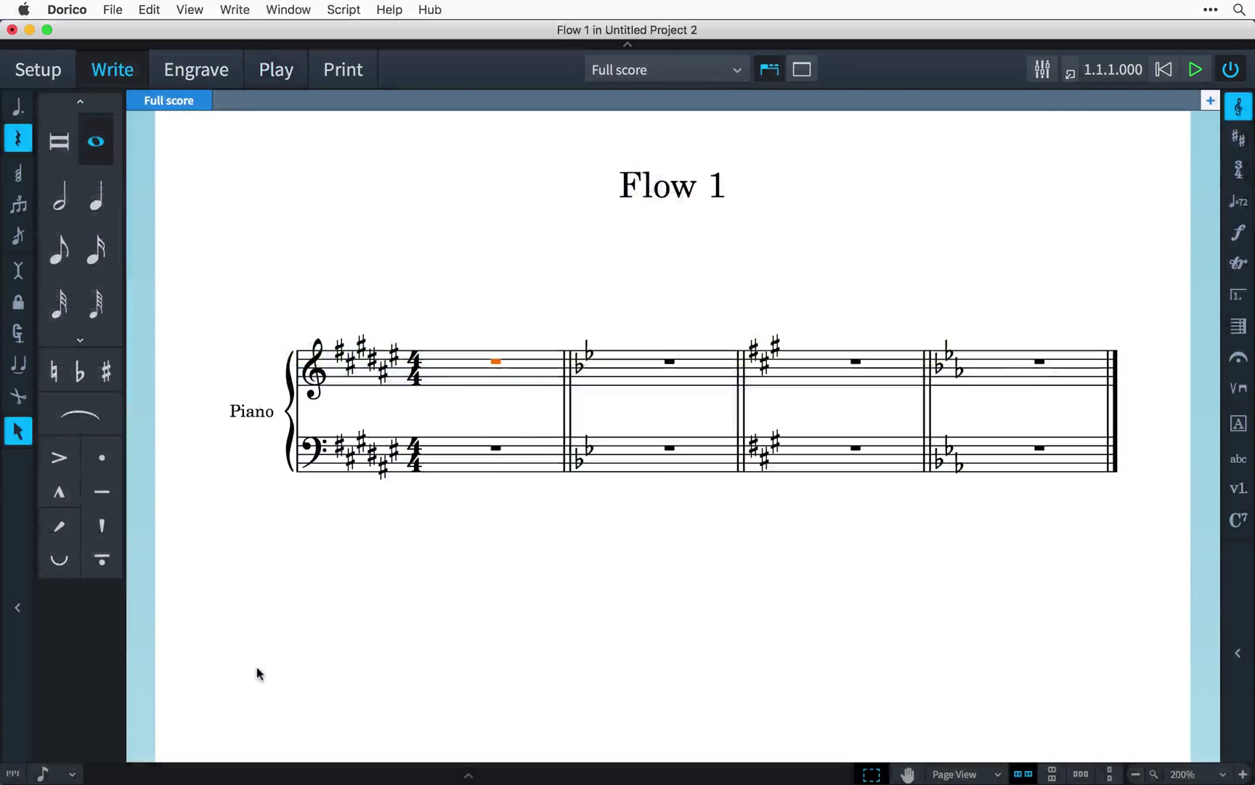
Start note input on the treble staff and enter quarter notes D, E, F, G in bar 1
{"action": "key", "text": "shift+n"}
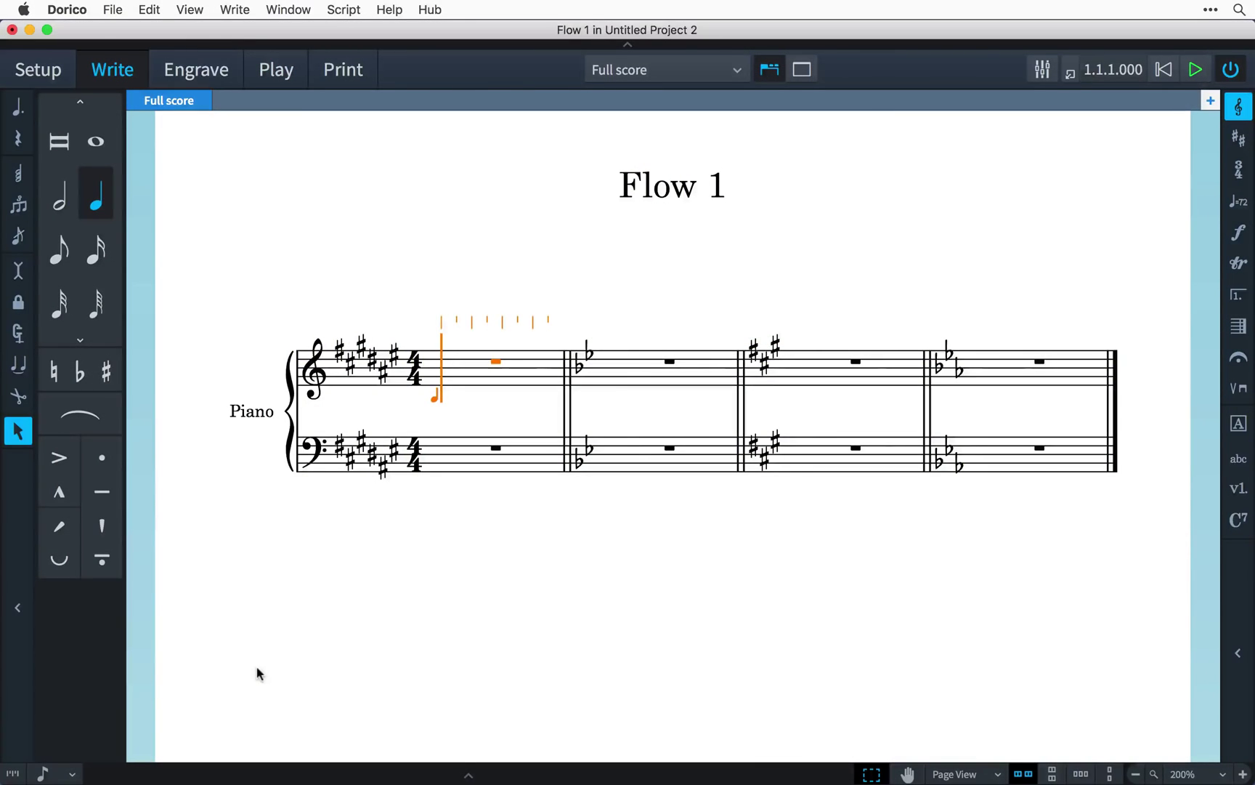
{"action": "key", "text": "d"}
{"action": "key", "text": "e"}
{"action": "key", "text": "f"}
{"action": "key", "text": "g"}
Enter quarter notes E, F, G, G in bar 2, then move input to the bass staff at bar 2
{"action": "key", "text": "e"}
{"action": "key", "text": "f"}
{"action": "key", "text": "g"}
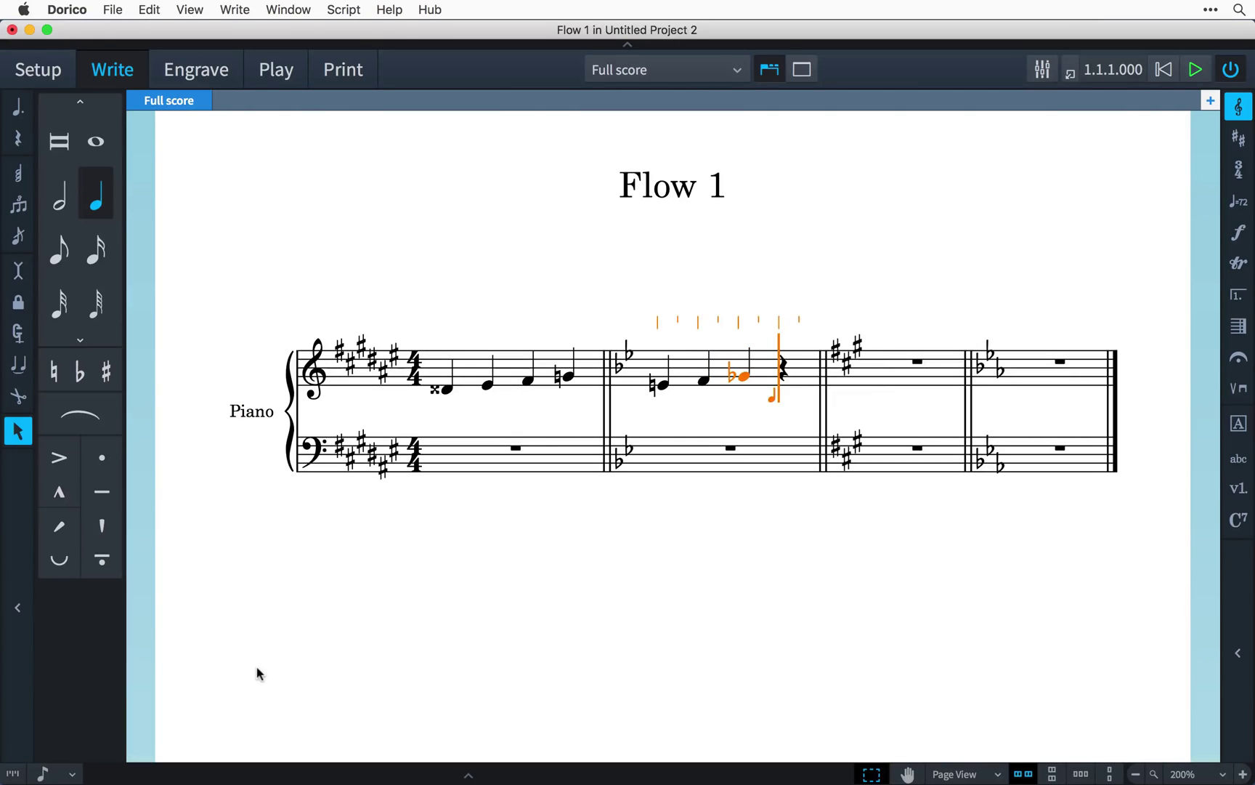
{"action": "key", "text": "g"}
{"action": "key", "text": "Down"}
{"action": "key", "text": "super+Left"}
{"action": "key", "text": "super+Left"}
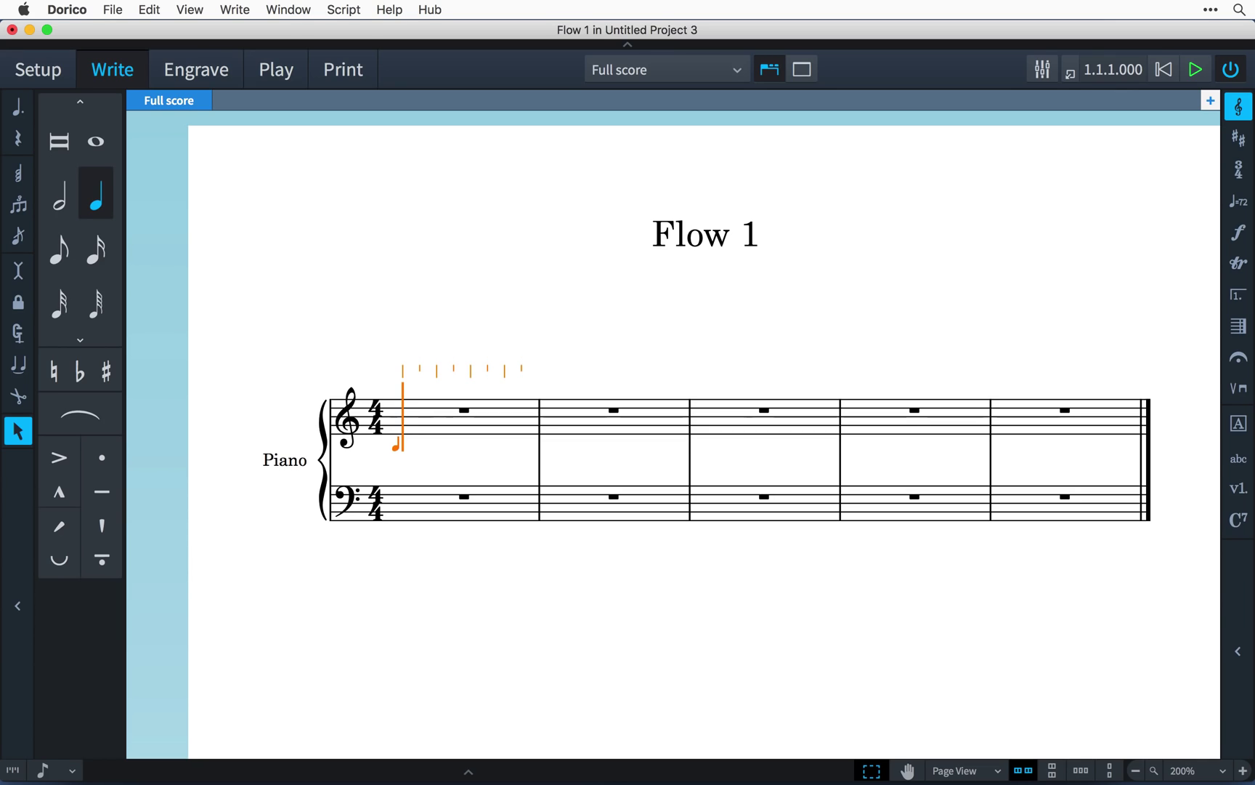
Enter treble notes C, D♯, E, F♯ in bar 1 and G in bar 2
{"action": "key", "text": "c"}
{"action": "key", "text": "equal"}
{"action": "key", "text": "d"}
{"action": "key", "text": "e"}
{"action": "key", "text": "equal"}
{"action": "key", "text": "f"}
{"action": "key", "text": "g"}
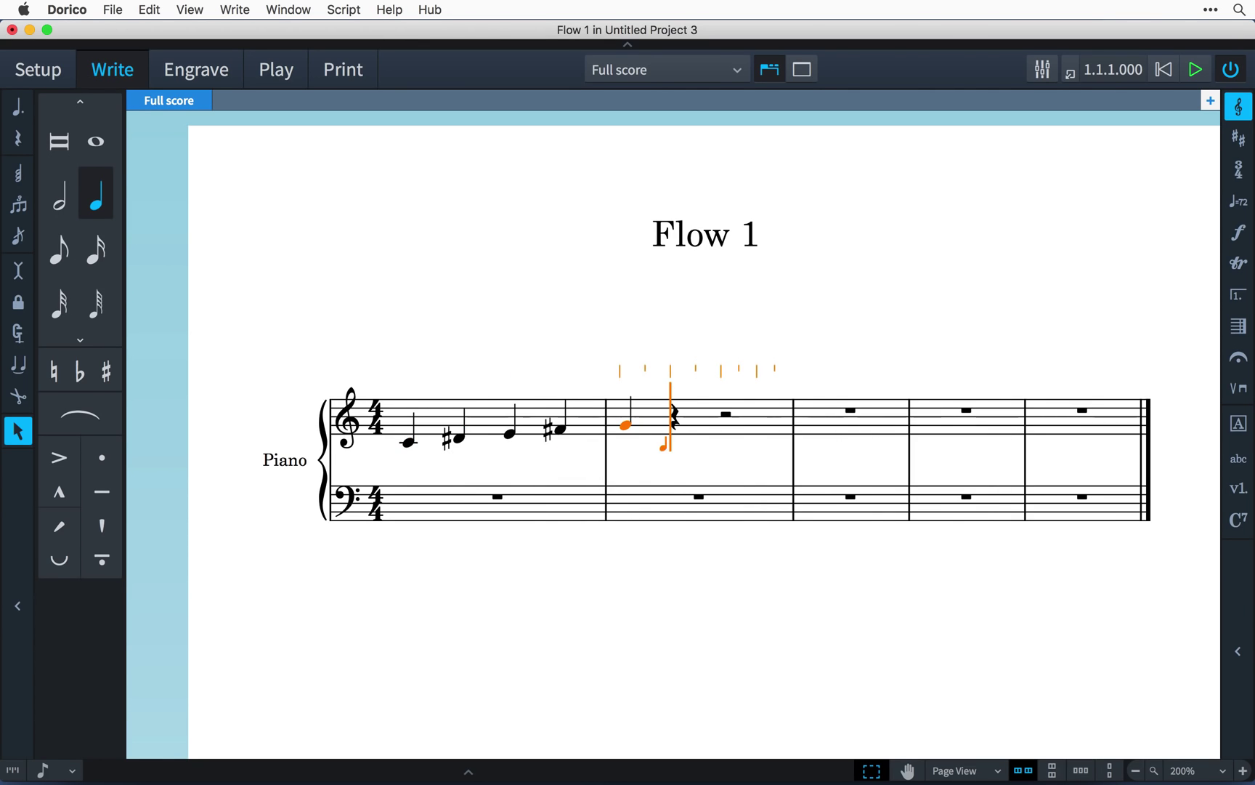
Enter C, B♭, A♭, G in bar 3 and F at the start of bar 4
{"action": "key", "text": "super+Right"}
{"action": "key", "text": "c"}
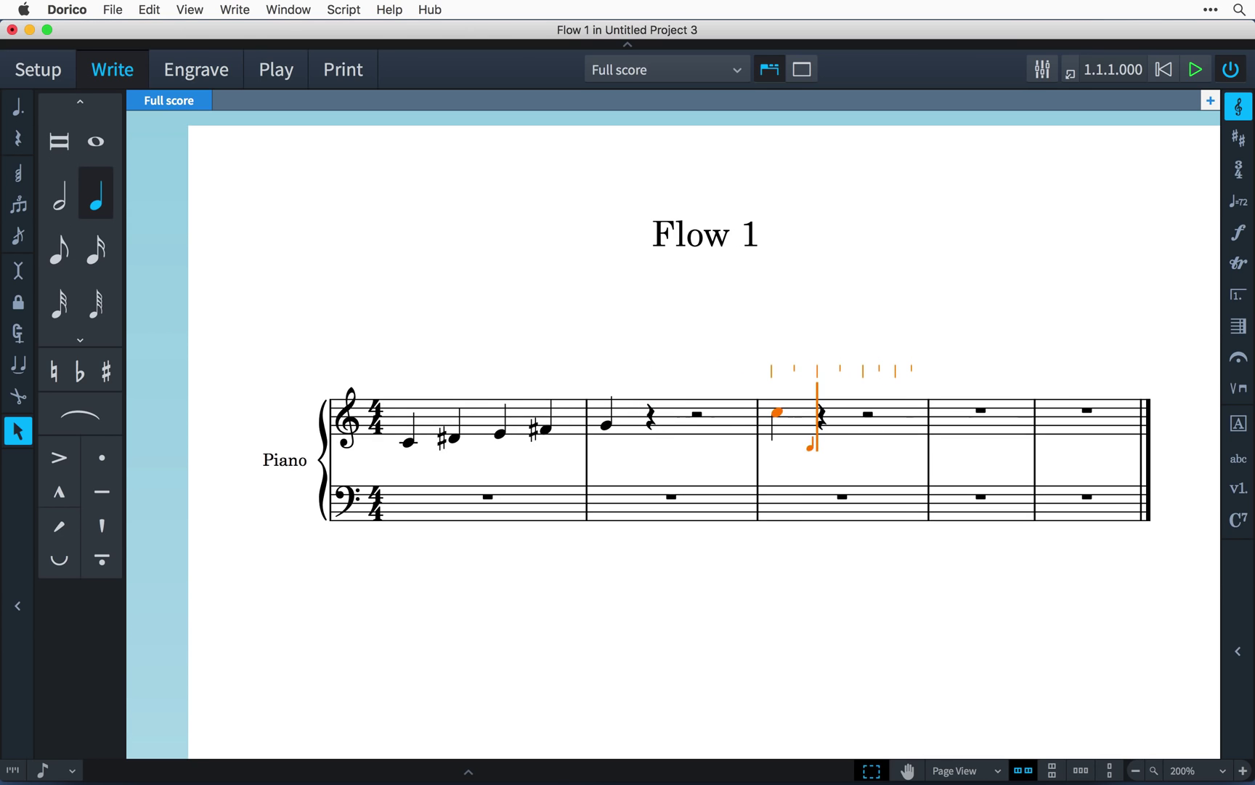
{"action": "key", "text": "minus"}
{"action": "key", "text": "b"}
{"action": "key", "text": "minus"}
{"action": "key", "text": "a"}
{"action": "key", "text": "g"}
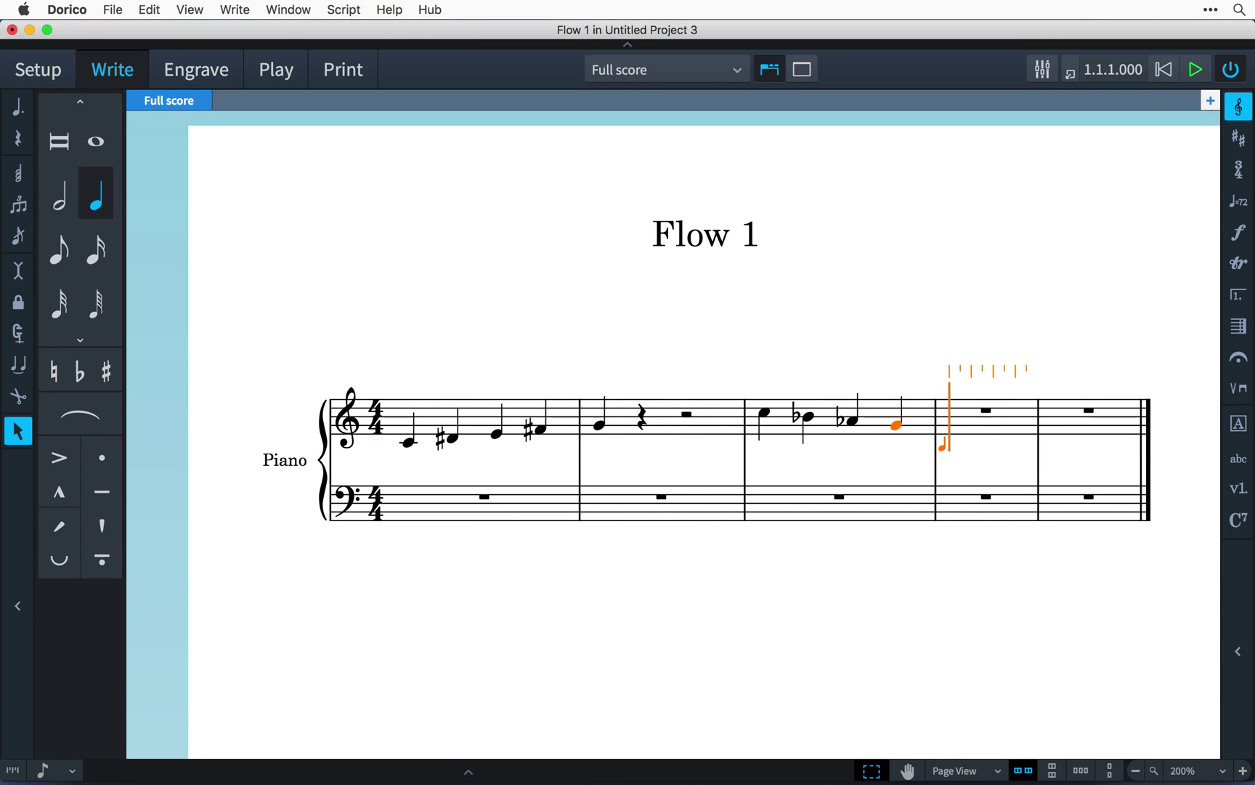
{"action": "key", "text": "f"}
On the bass staff in bar 4, enter chords D–F–A♭ on beat 2 and D–F–A♮ on beat 3
{"action": "key", "text": "Down"}
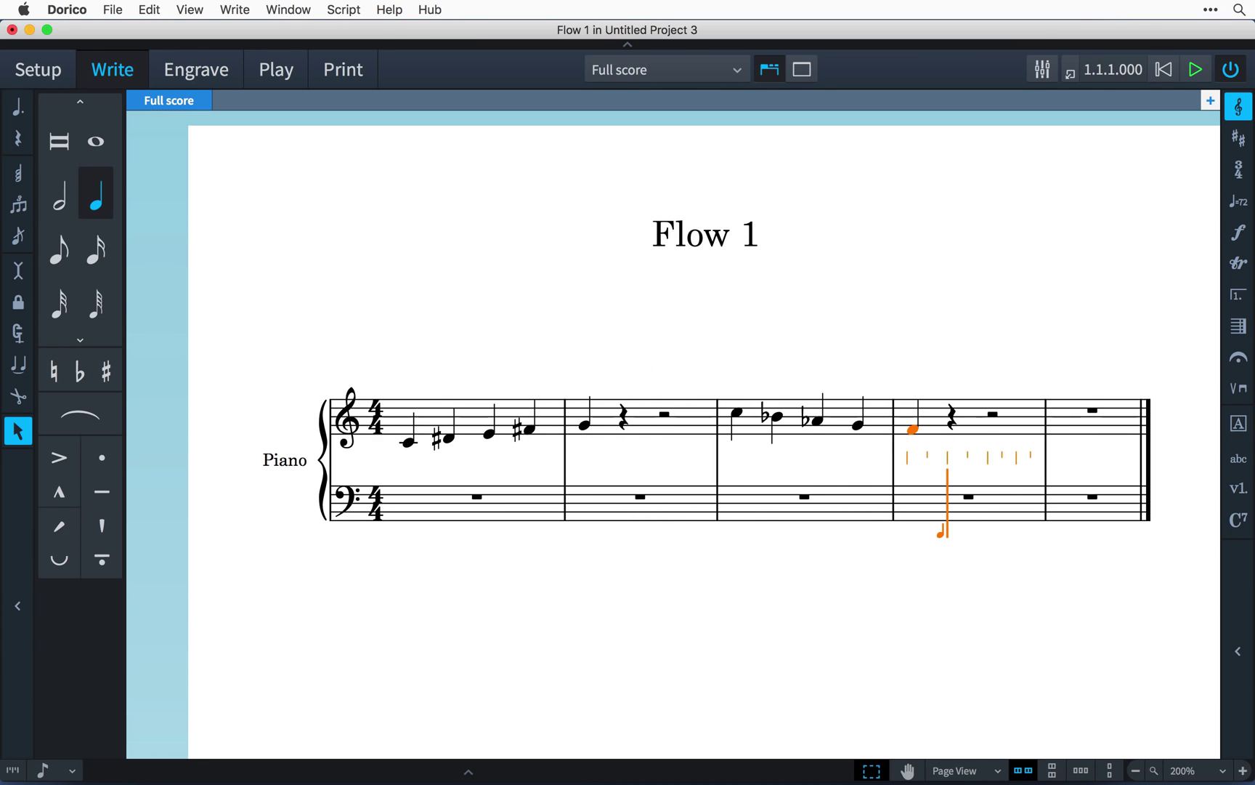
{"action": "key", "text": "shift+q"}
{"action": "key", "text": "d"}
{"action": "key", "text": "f"}
{"action": "key", "text": "minus"}
{"action": "key", "text": "a"}
{"action": "key", "text": "shift+q"}
{"action": "key", "text": "shift+q"}
{"action": "key", "text": "d"}
{"action": "key", "text": "f"}
{"action": "key", "text": "a"}
{"action": "key", "text": "shift+q"}
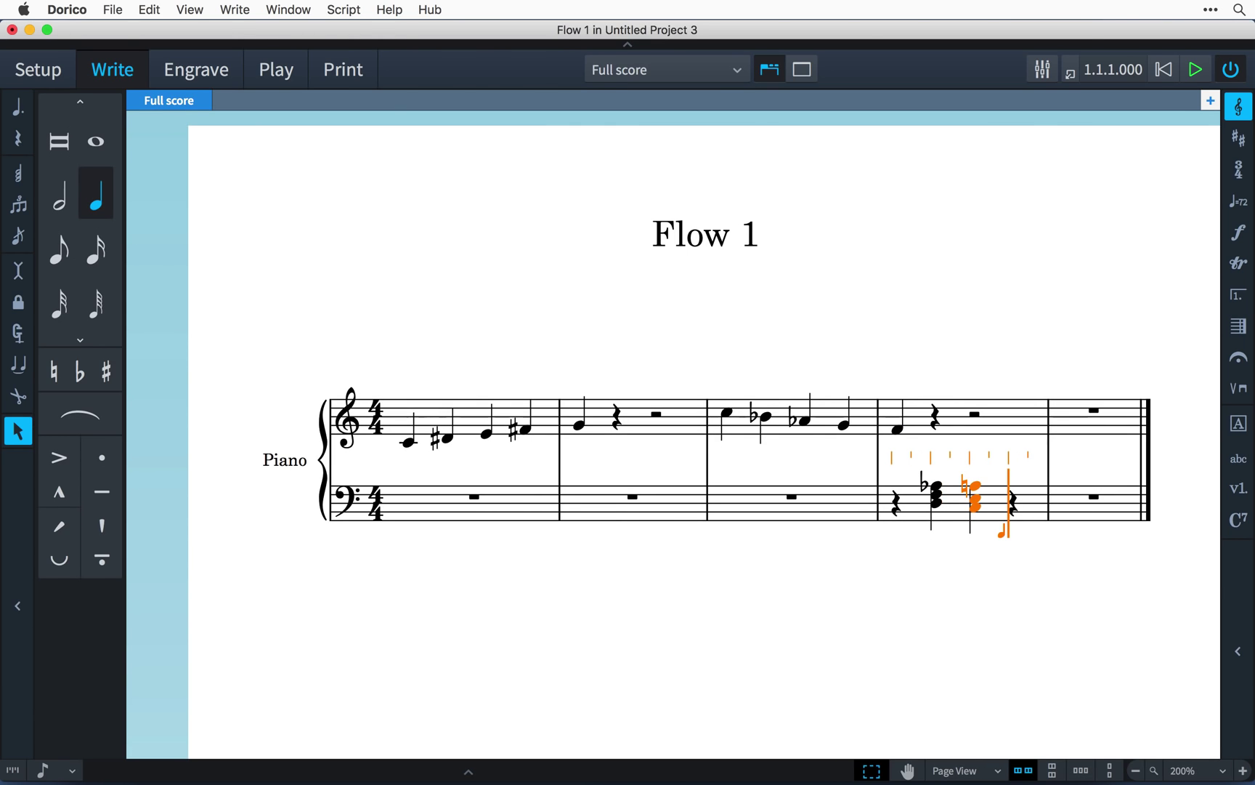
Enter the altered D–F♯–A–C♭ chord on beat 4 and an A–C♯–E chord in bar 5
{"action": "key", "text": "shift+q"}
{"action": "key", "text": "d"}
{"action": "key", "text": "f"}
{"action": "key", "text": "equal"}
{"action": "key", "text": "a"}
{"action": "key", "text": "minus"}
{"action": "key", "text": "c"}
{"action": "key", "text": "shift+q"}
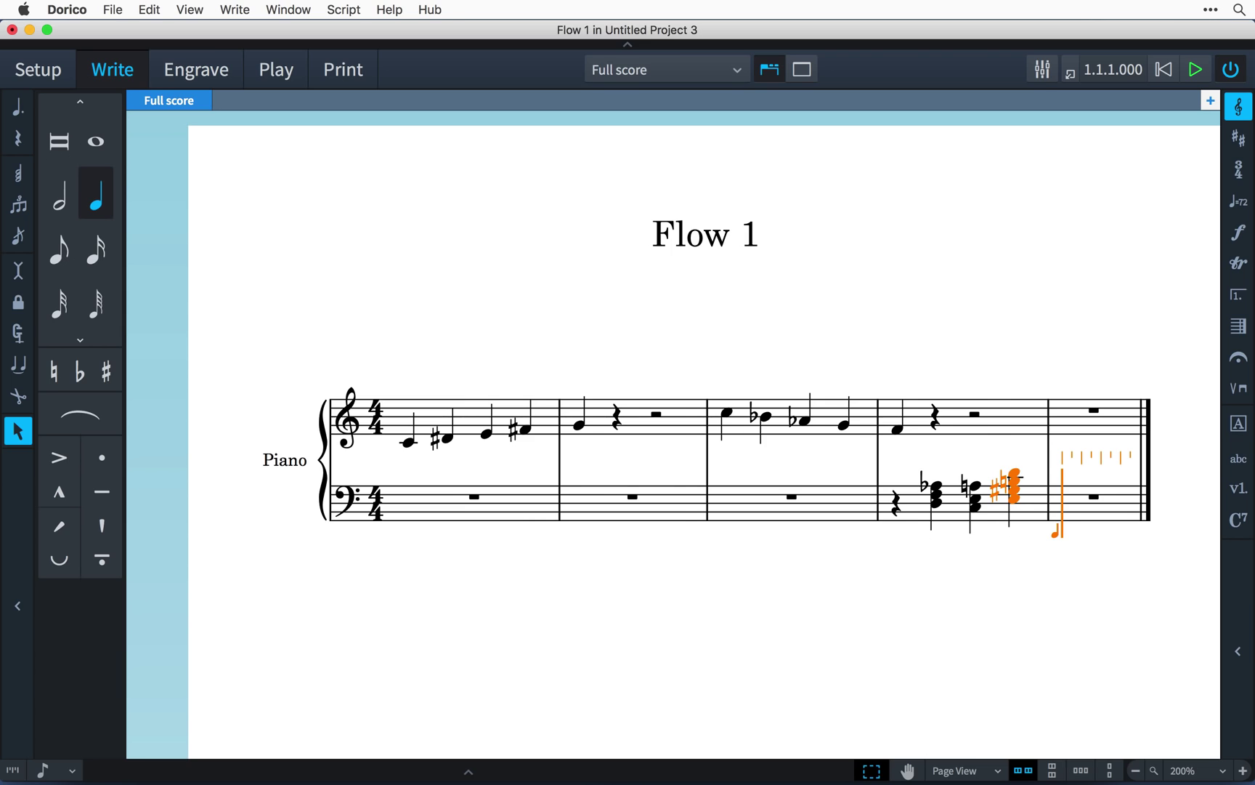
{"action": "key", "text": "shift+q"}
{"action": "key", "text": "e"}
{"action": "key", "text": "a"}
{"action": "key", "text": "equal"}
{"action": "key", "text": "c"}
{"action": "key", "text": "shift+q"}
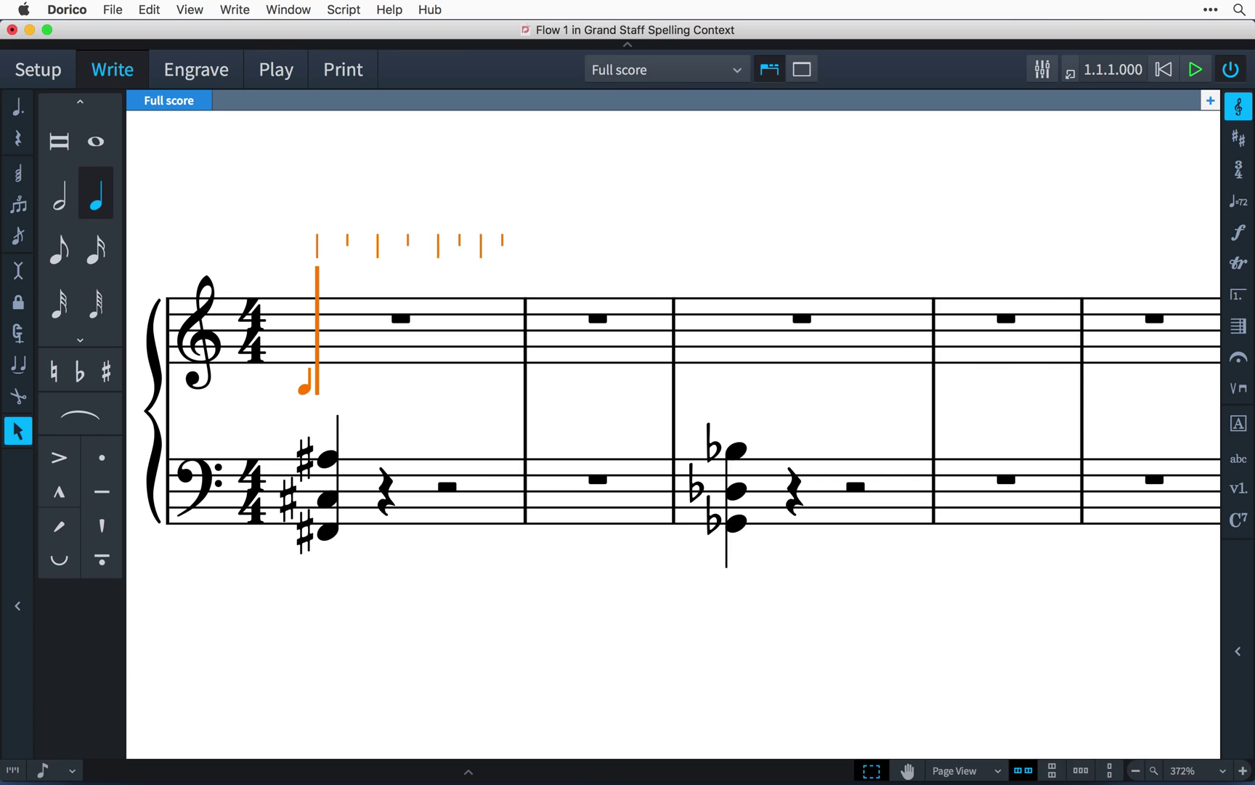
Enter sharp-spelled quarter notes C♯, D♯, E, F♯ in bar 1
{"action": "key", "text": "c"}
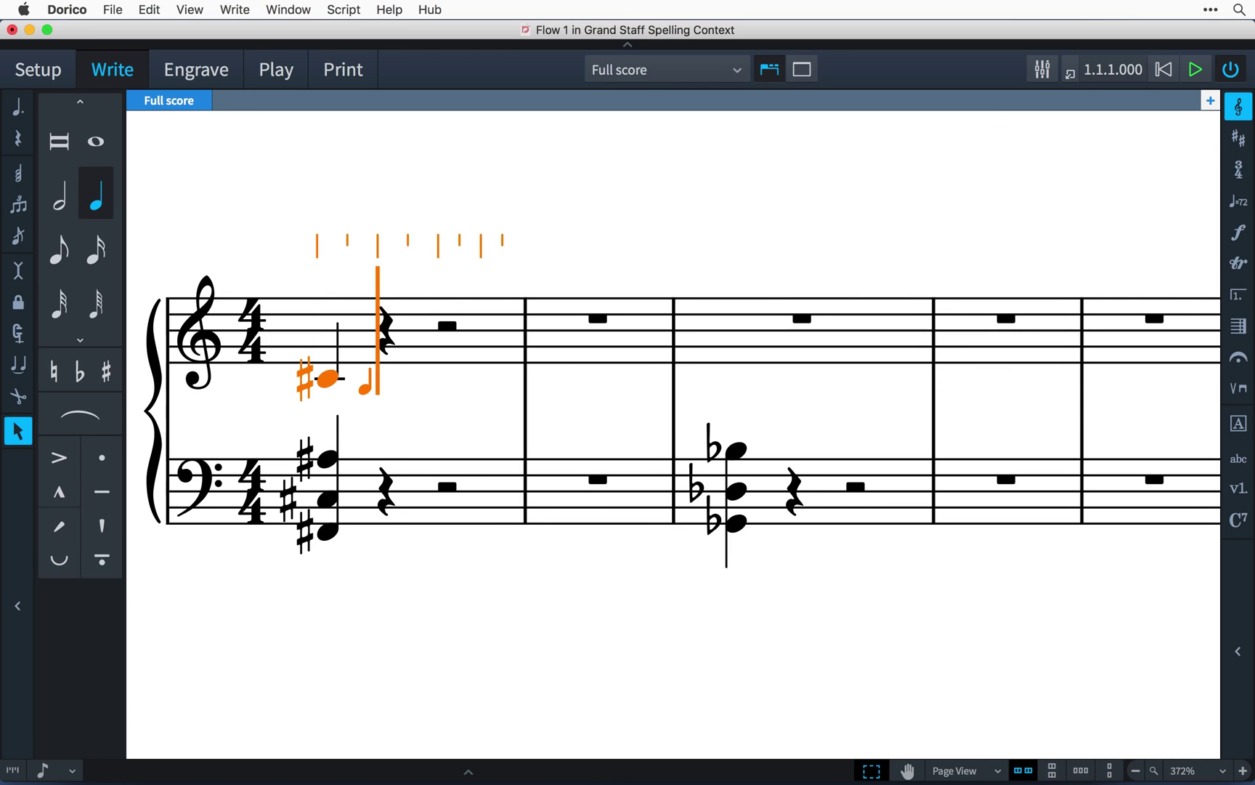
{"action": "key", "text": "d"}
{"action": "key", "text": "e"}
{"action": "key", "text": "f"}
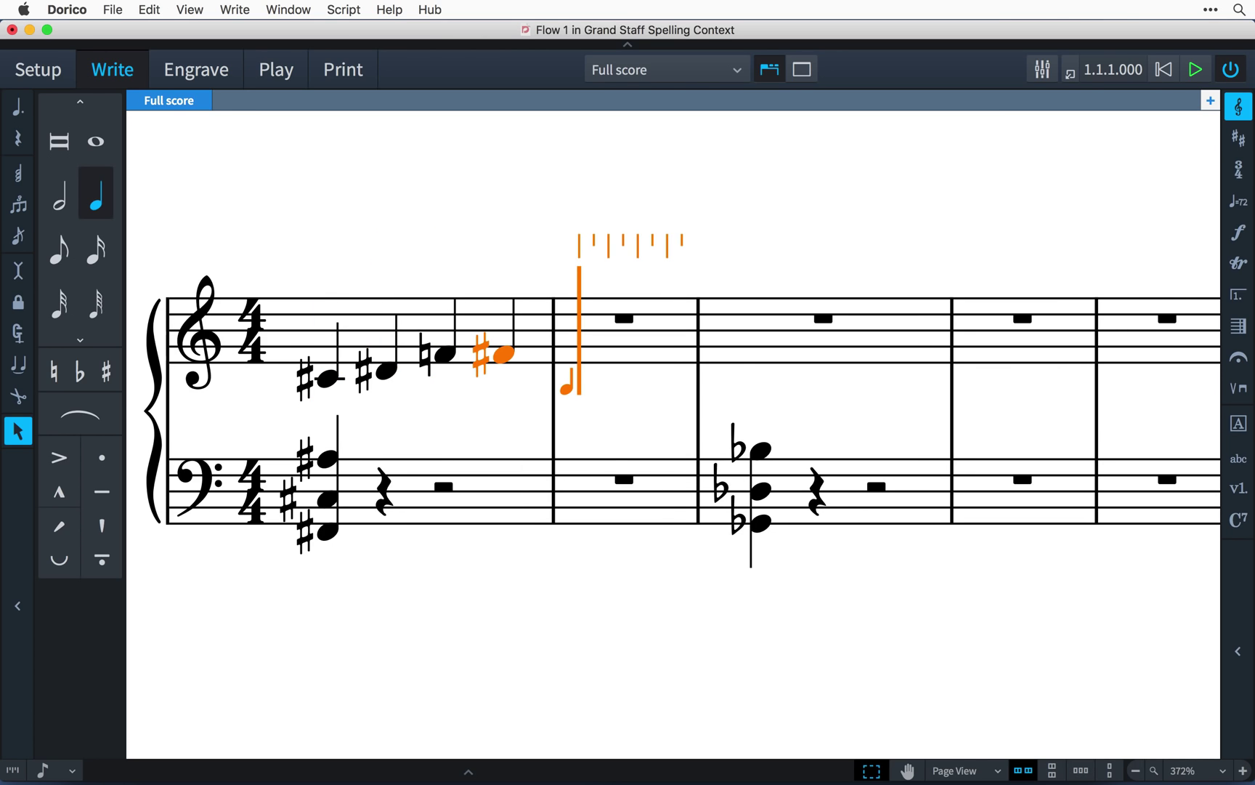
Skip to bar 3 and enter flat-spelled notes B♭, F and G♭
{"action": "key", "text": "super+Right"}
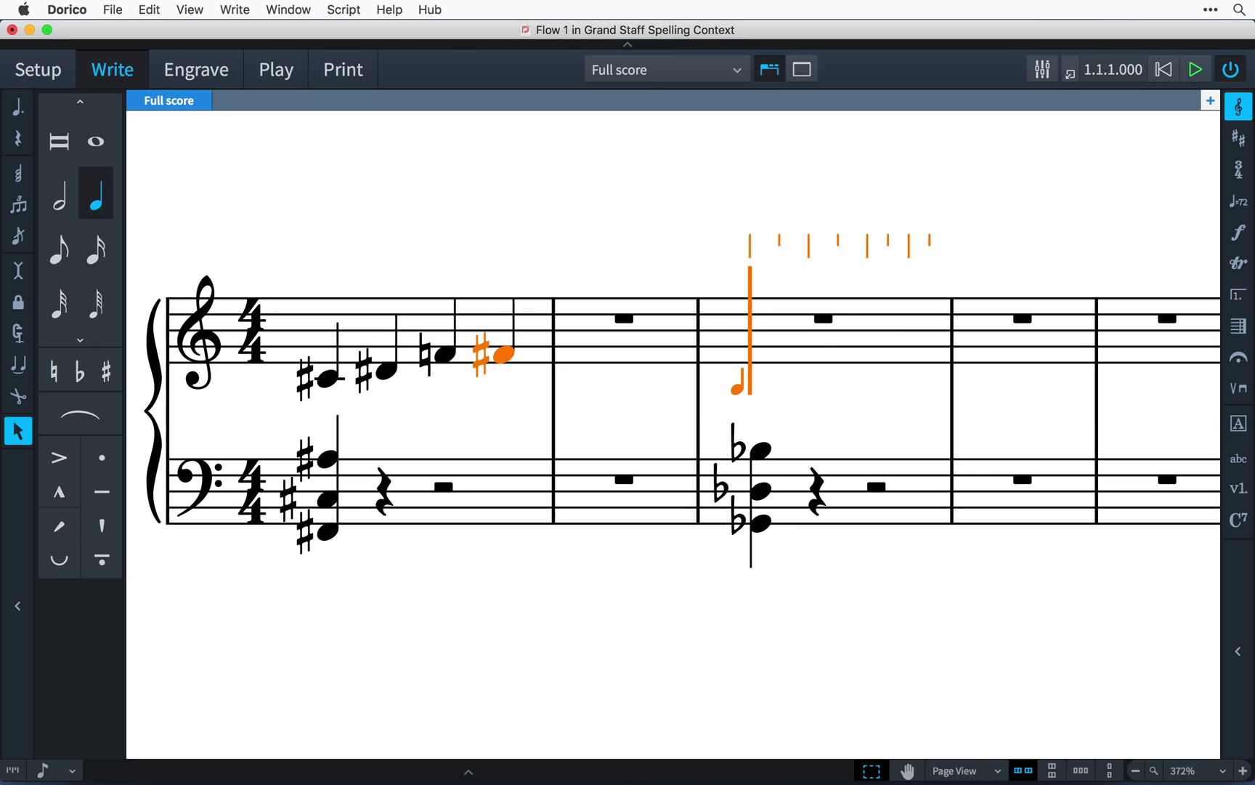
{"action": "key", "text": "b"}
{"action": "key", "text": "b"}
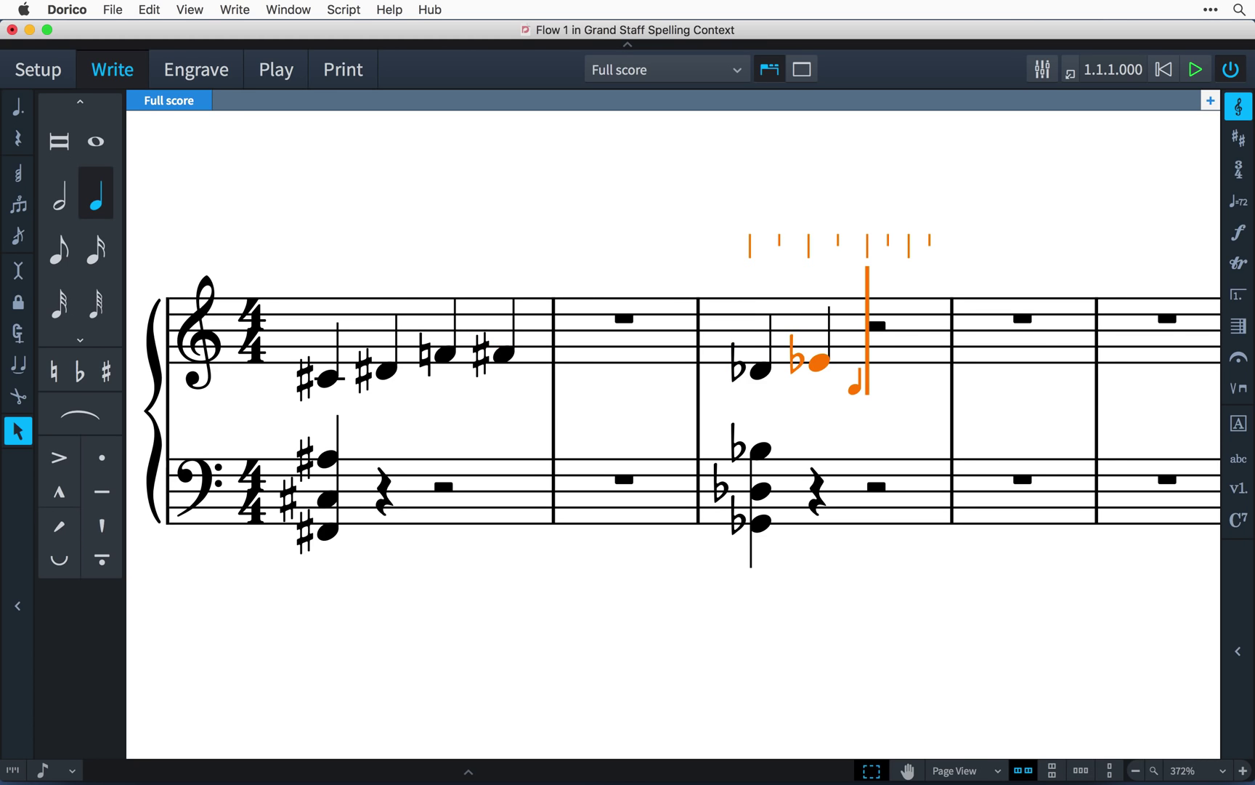
{"action": "key", "text": "f"}
{"action": "key", "text": "g"}
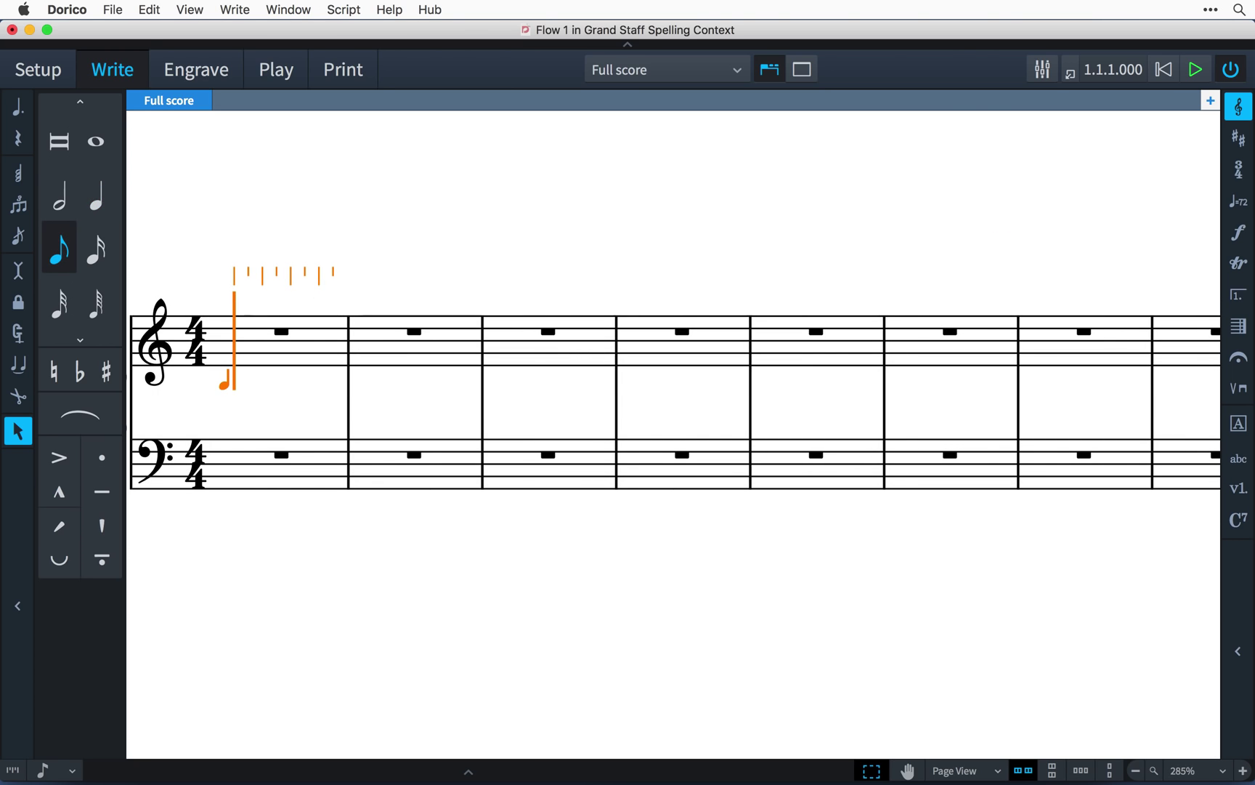
Enter eighth notes C, D, E♭, E so the E♭ respells as D♯
{"action": "key", "text": "c"}
{"action": "key", "text": "d"}
{"action": "key", "text": "minus"}
{"action": "key", "text": "e"}
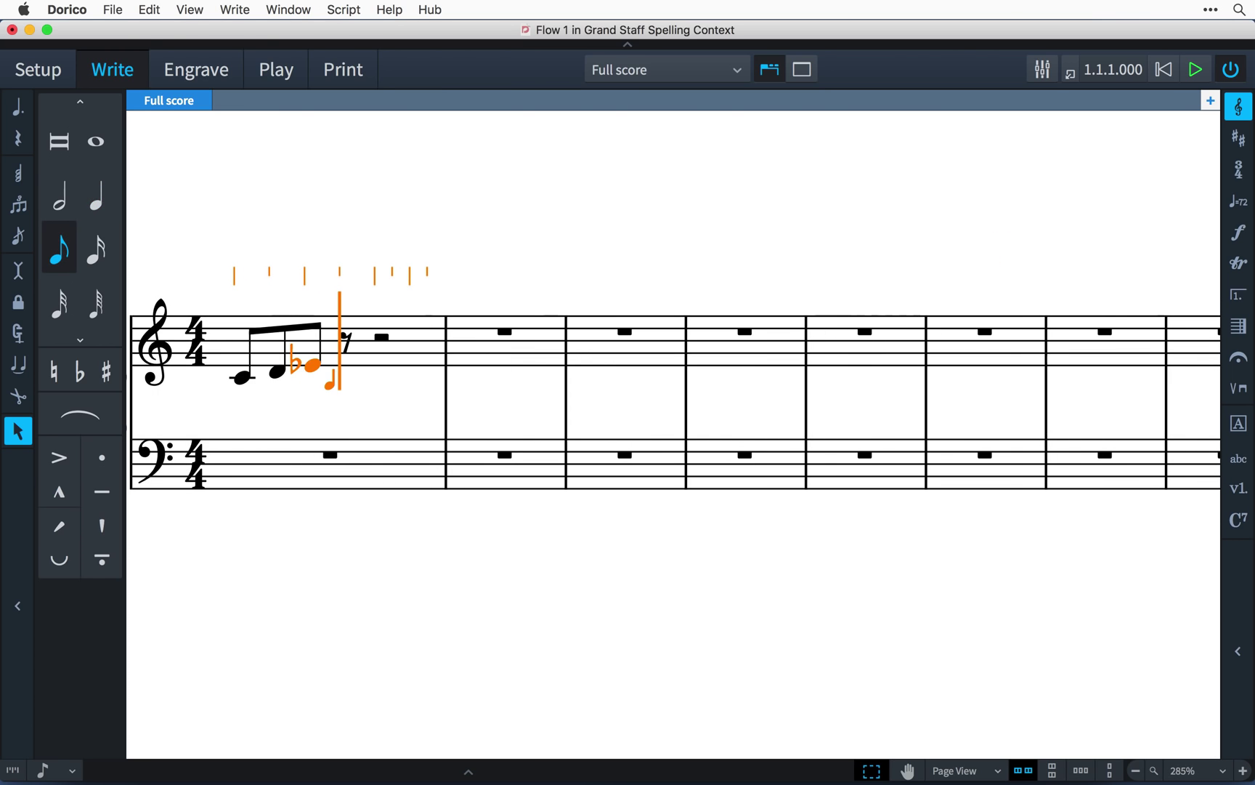
{"action": "key", "text": "e"}
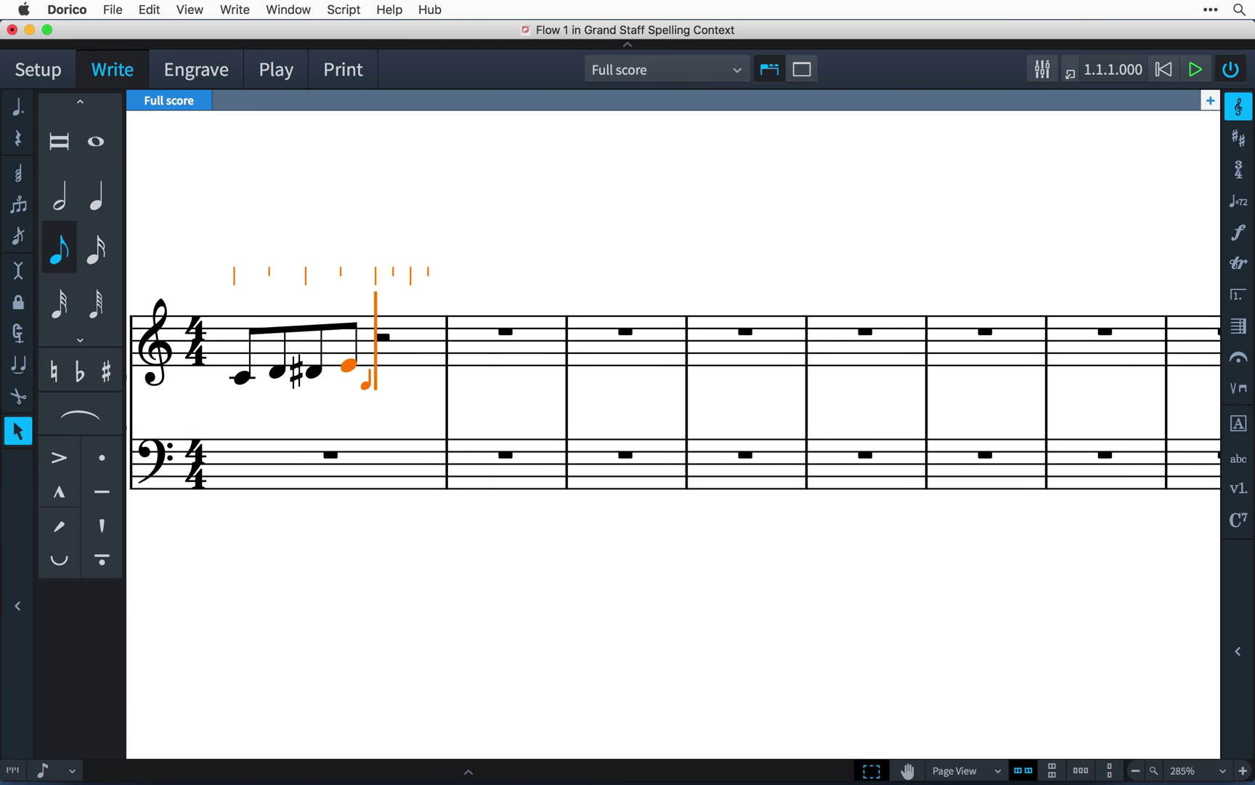
Finish the eighth-note run with A, A♭, F, E, then move to bar 3
{"action": "key", "text": "a"}
{"action": "key", "text": "minus"}
{"action": "key", "text": "a"}
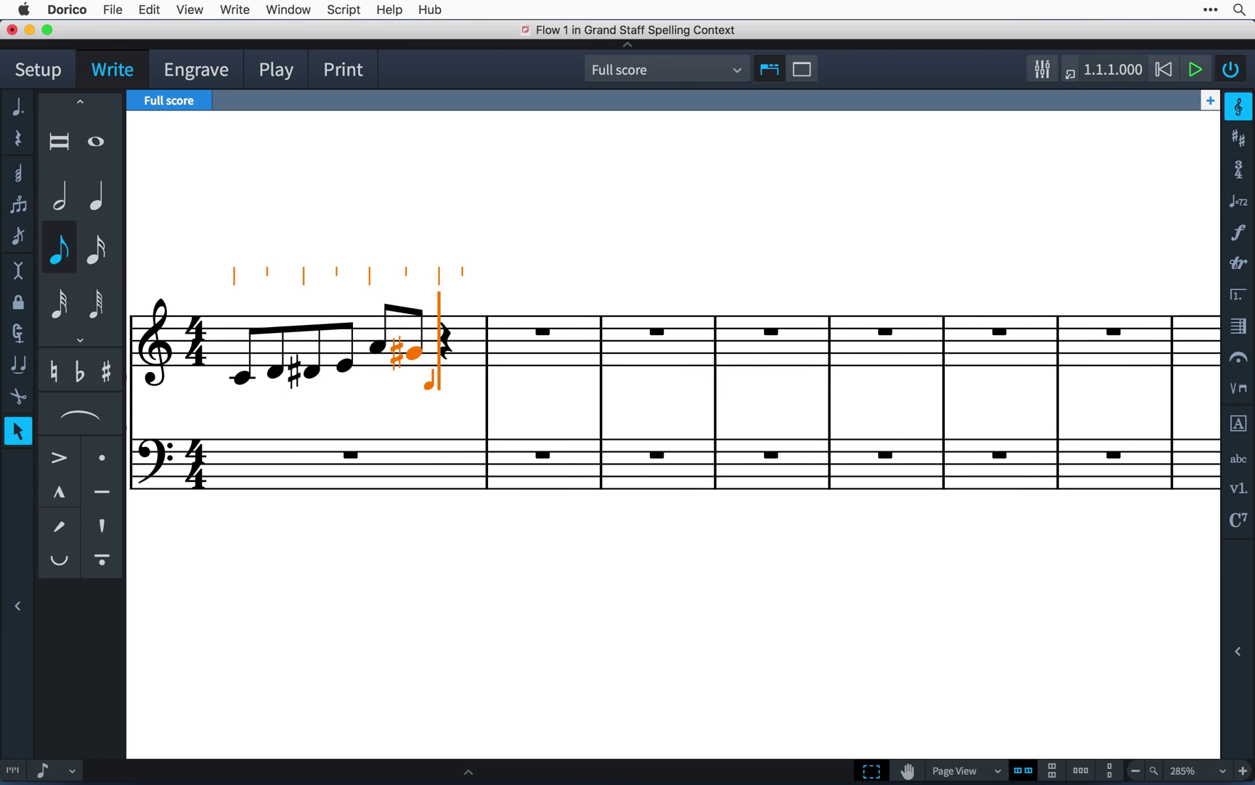
{"action": "key", "text": "f"}
{"action": "key", "text": "e"}
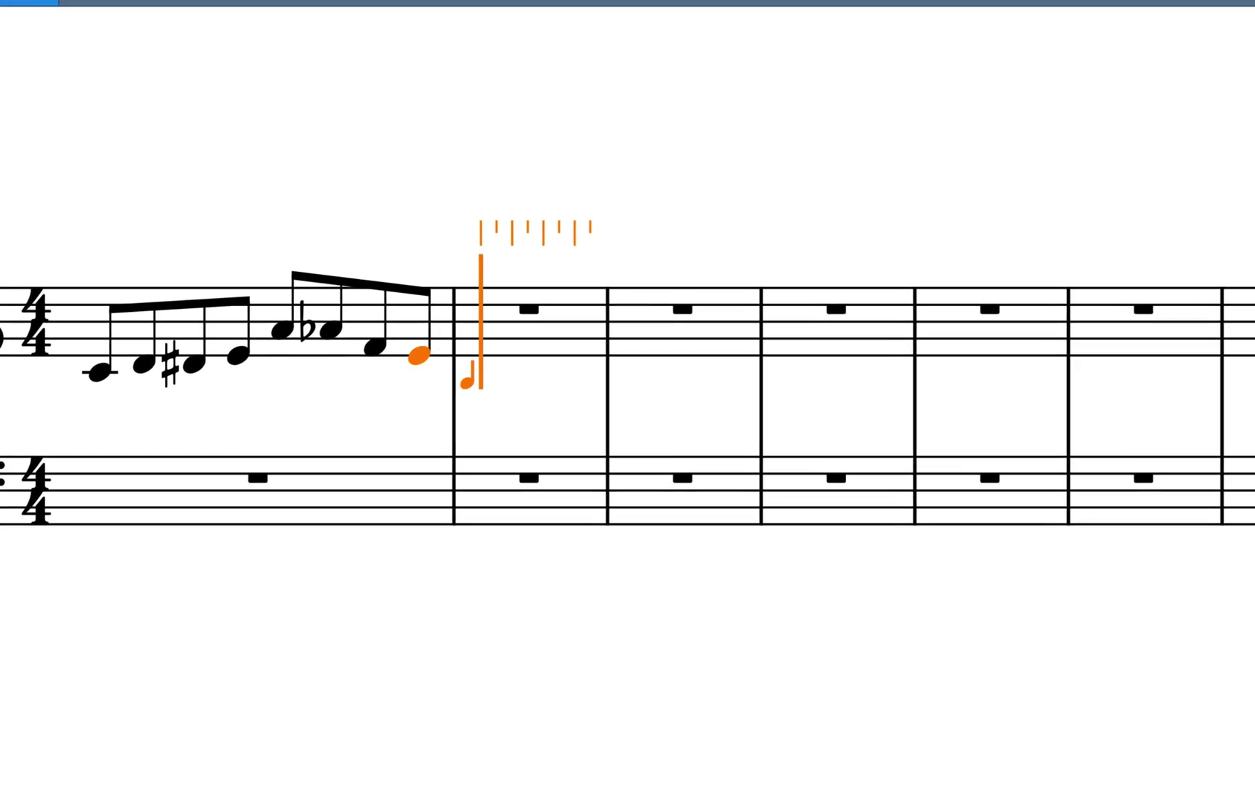
{"action": "key", "text": "ctrl+Right"}
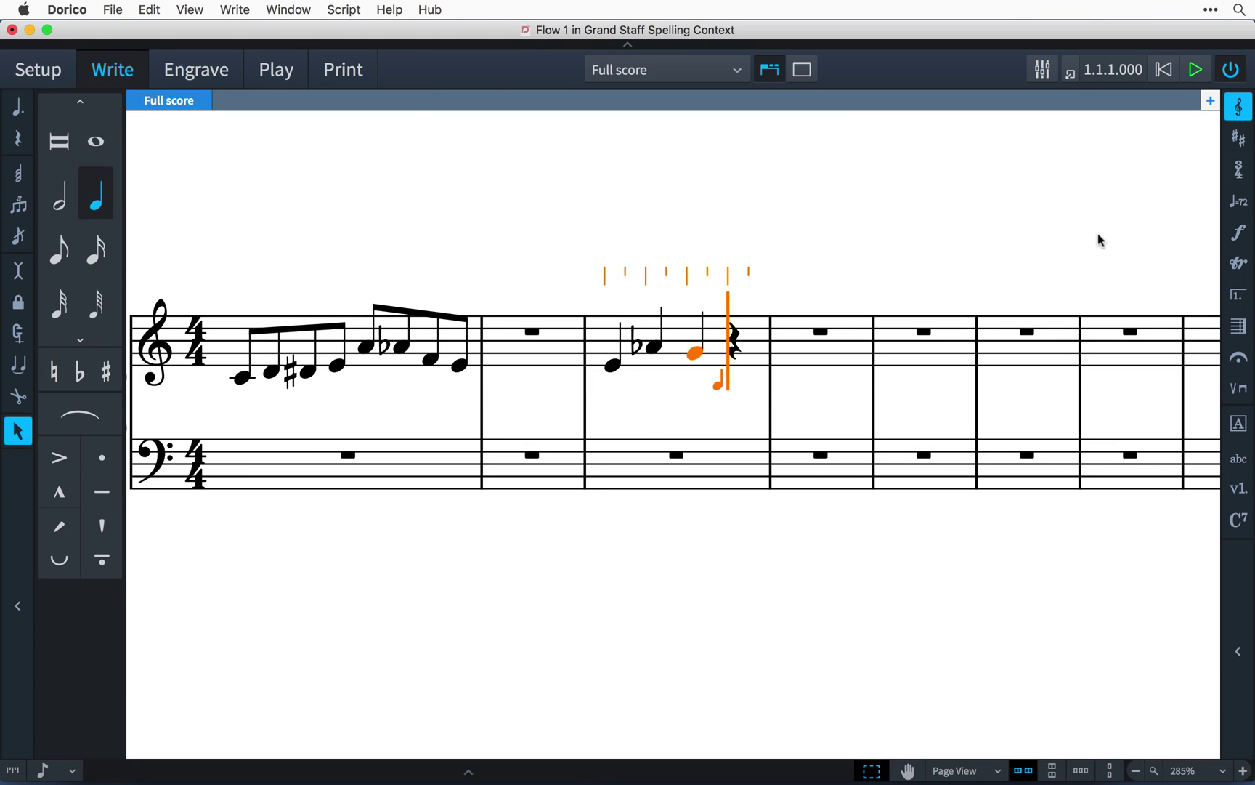
In Note Input Options' MIDI Input page, turn off retrospective note-spelling adjustment and apply
{"action": "left_click", "coordinate": [234, 10]}
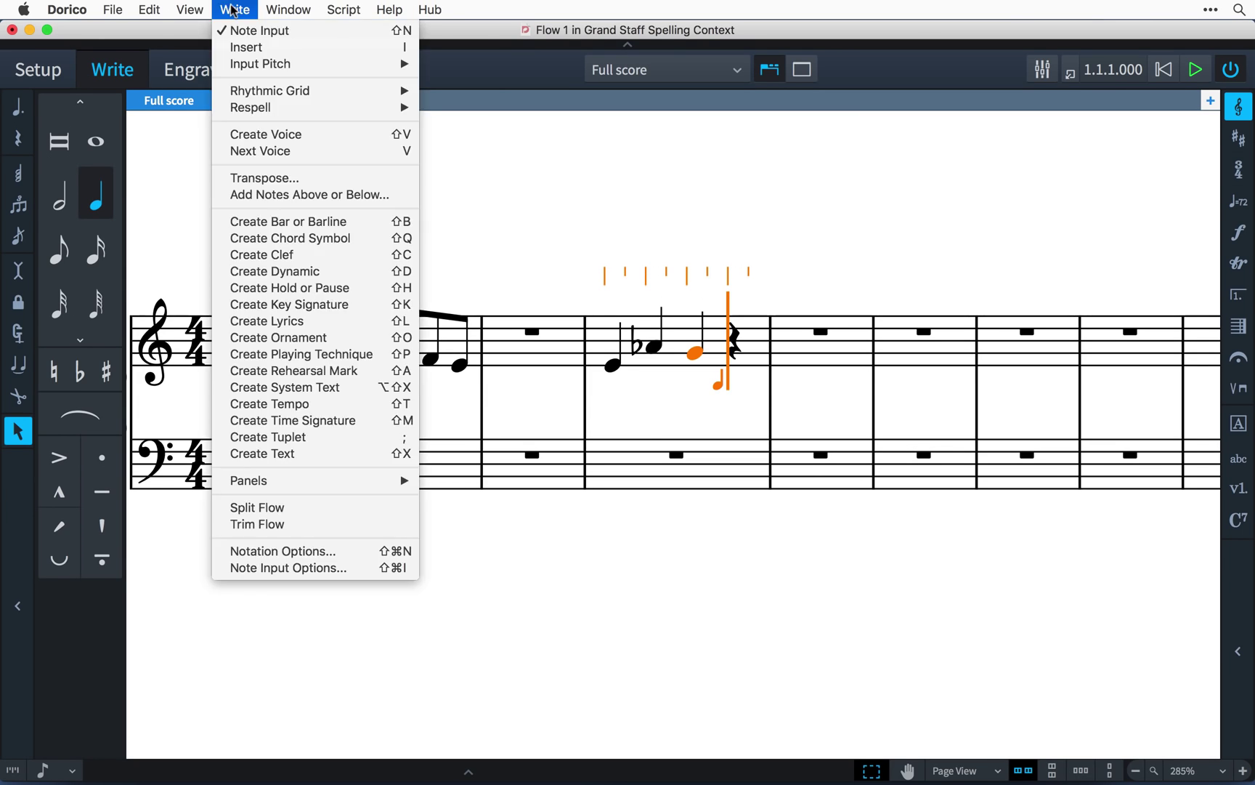
{"action": "left_click", "coordinate": [374, 571]}
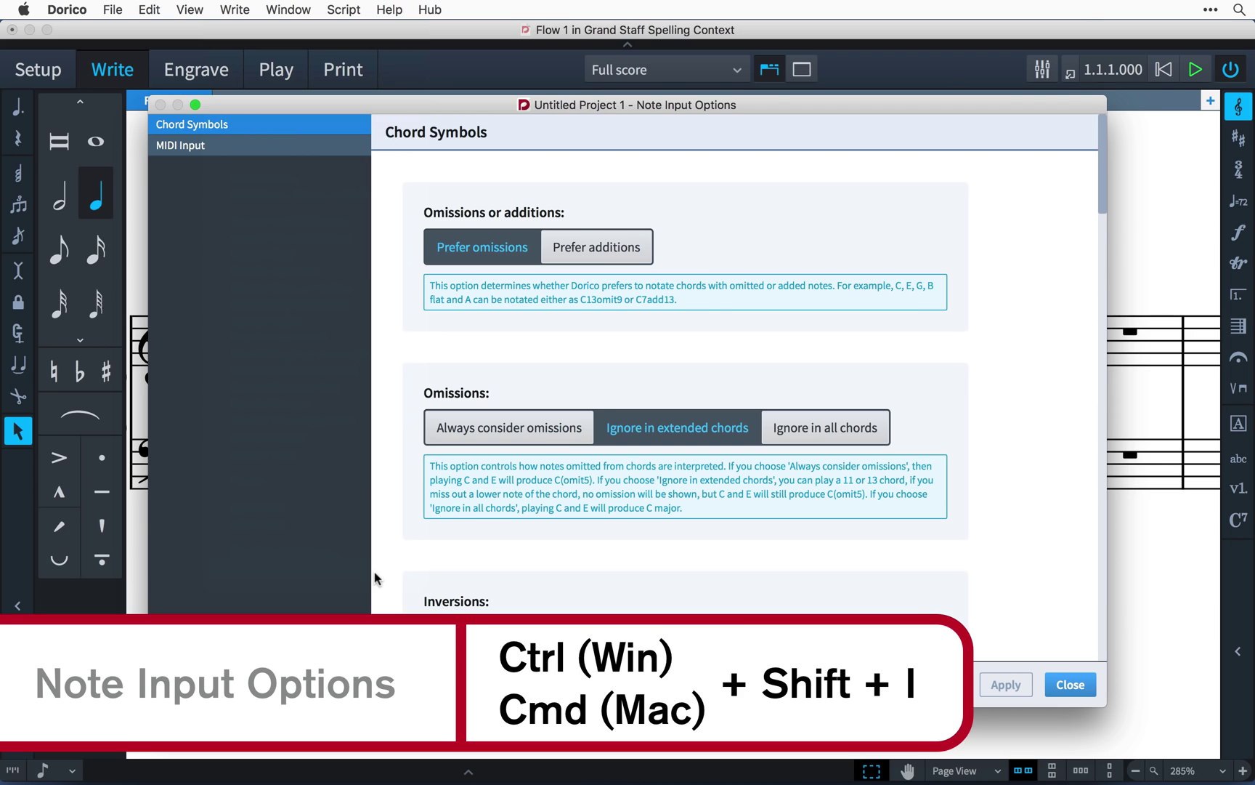
{"action": "left_click", "coordinate": [313, 145]}
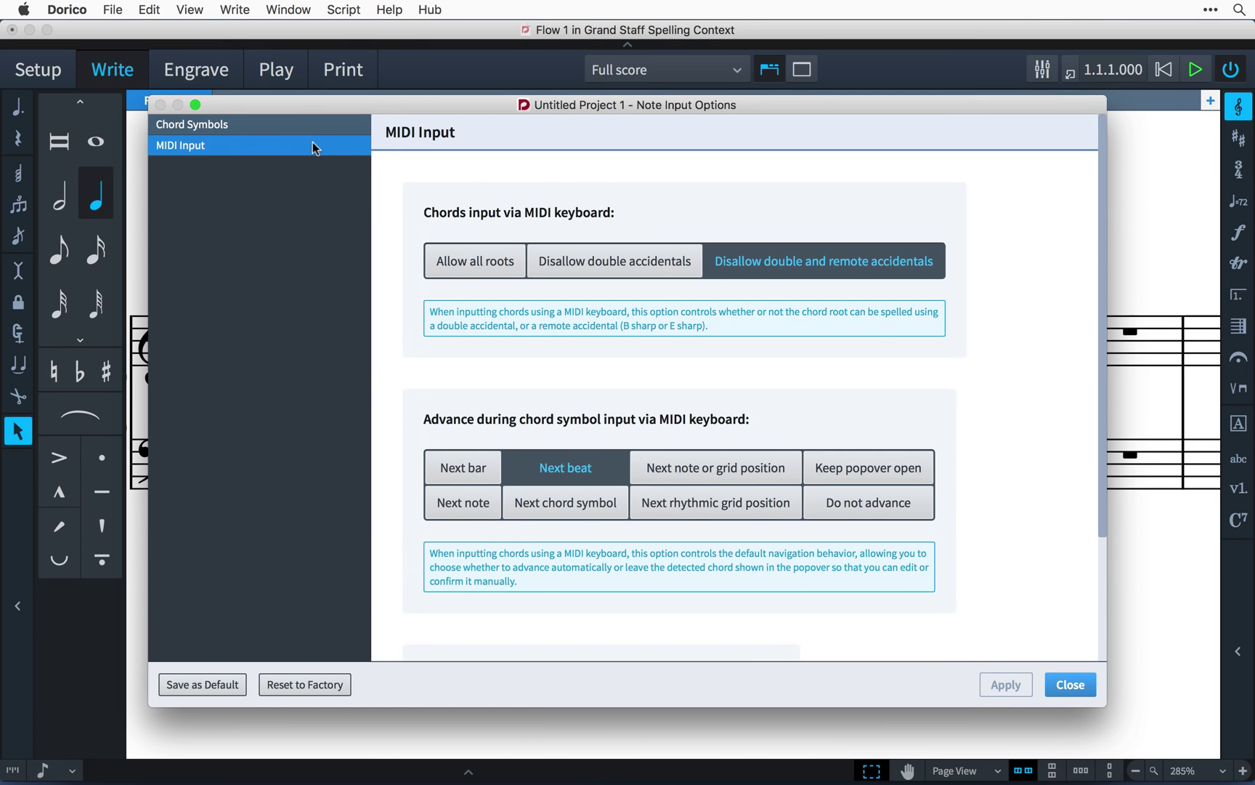
{"action": "scroll", "coordinate": [1046, 455], "scroll_direction": "down", "scroll_amount": 5}
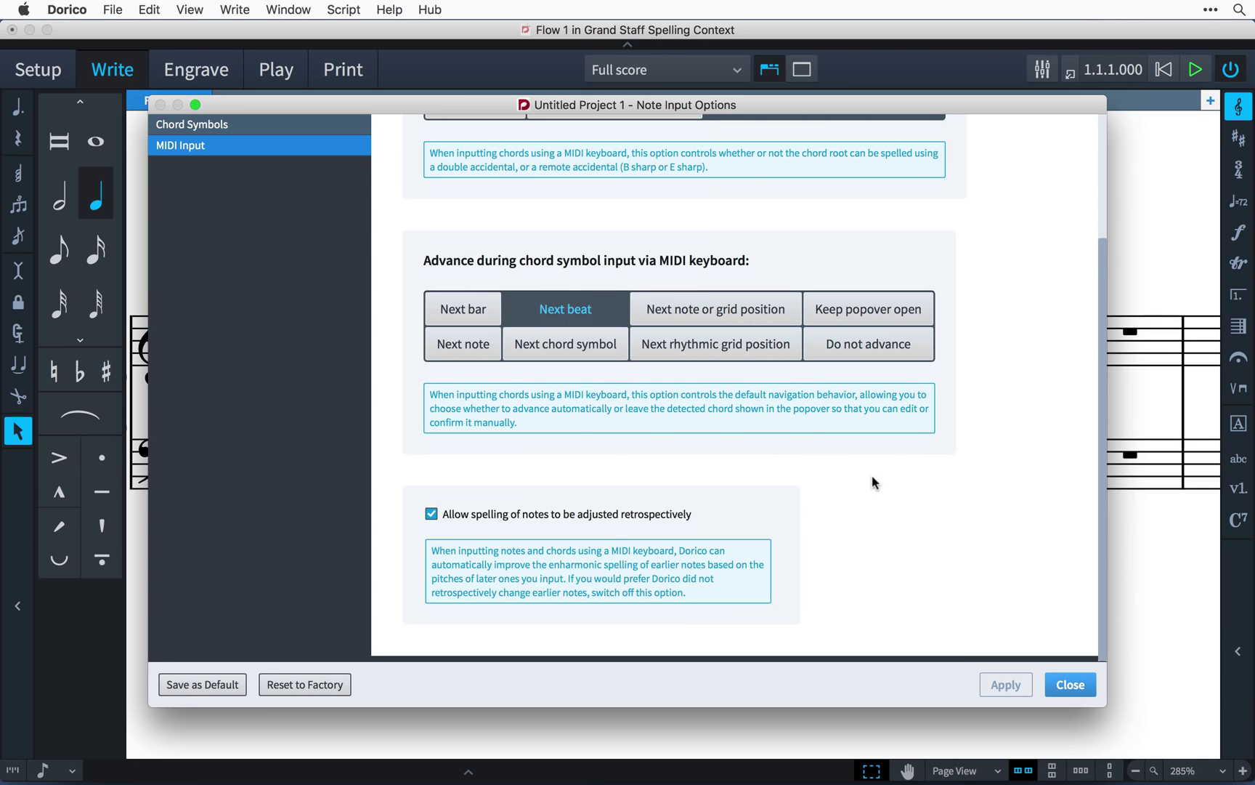
{"action": "left_click", "coordinate": [550, 513]}
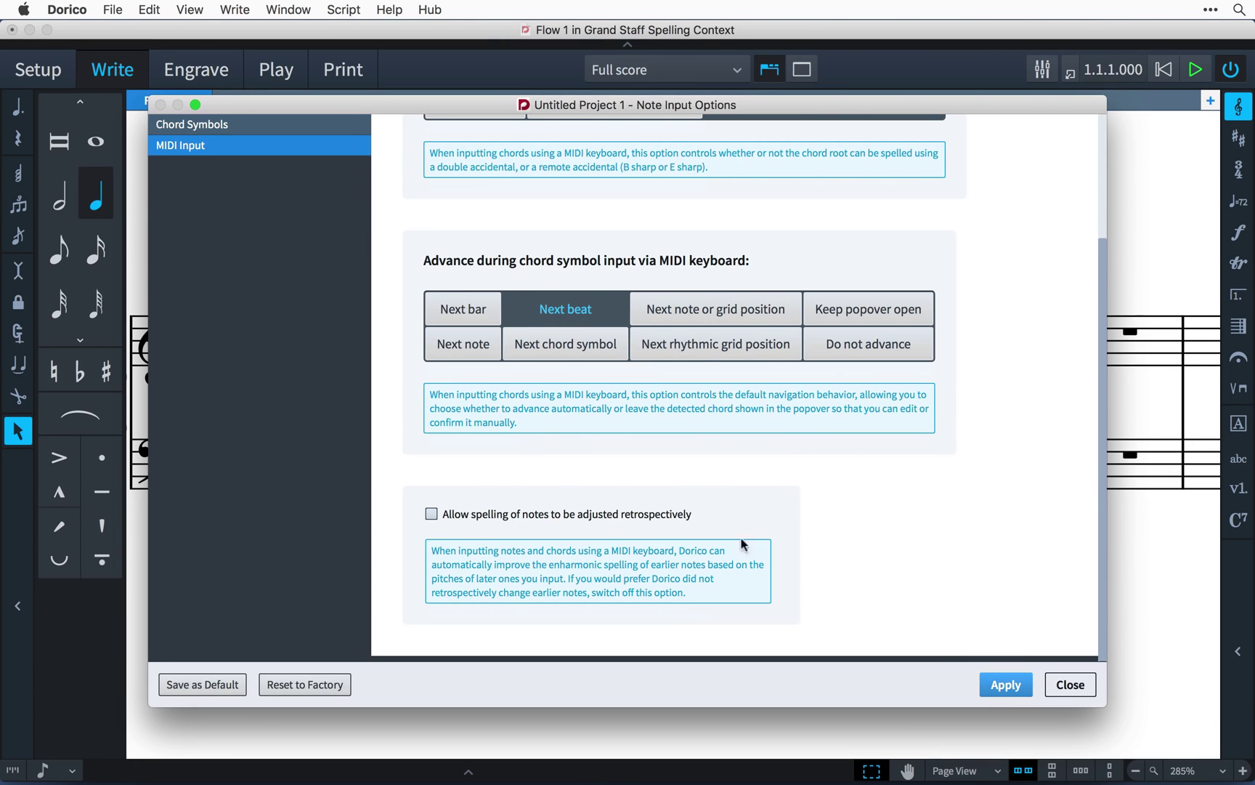
{"action": "left_click", "coordinate": [1005, 684]}
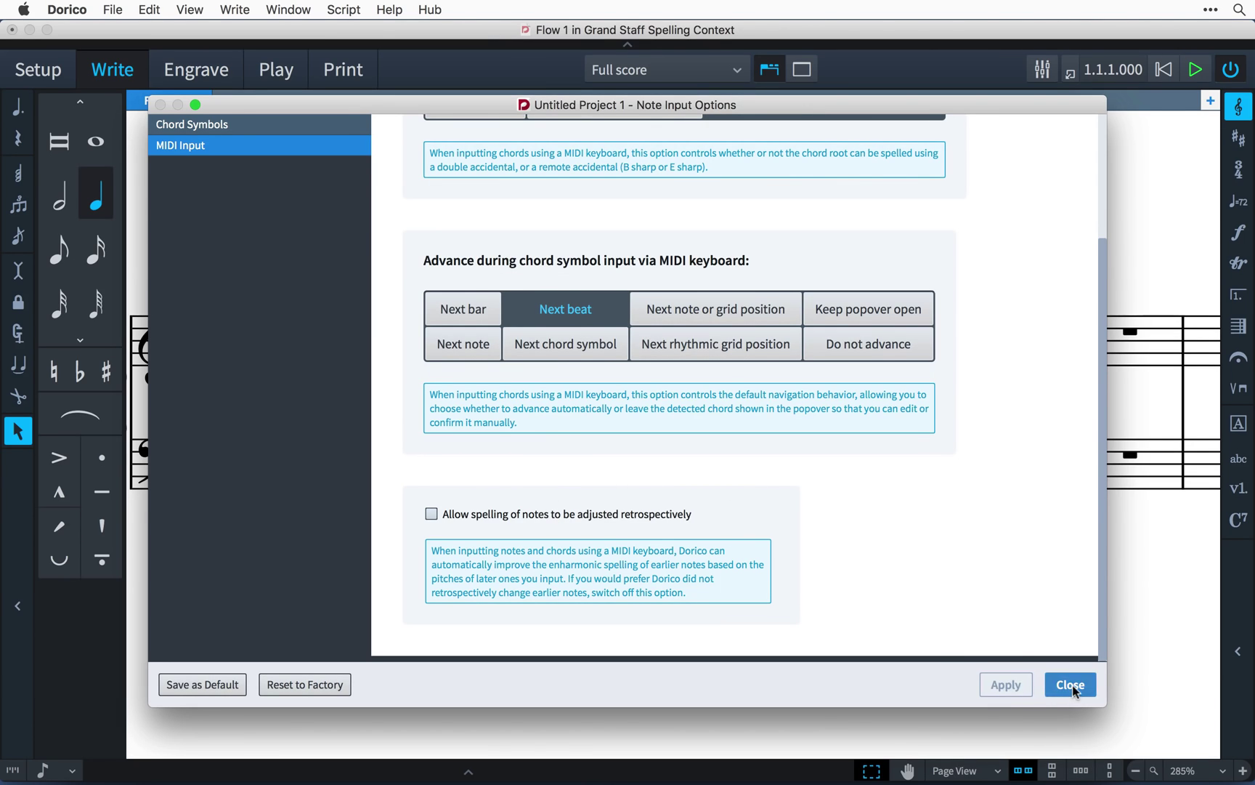
{"action": "left_click", "coordinate": [1071, 685]}
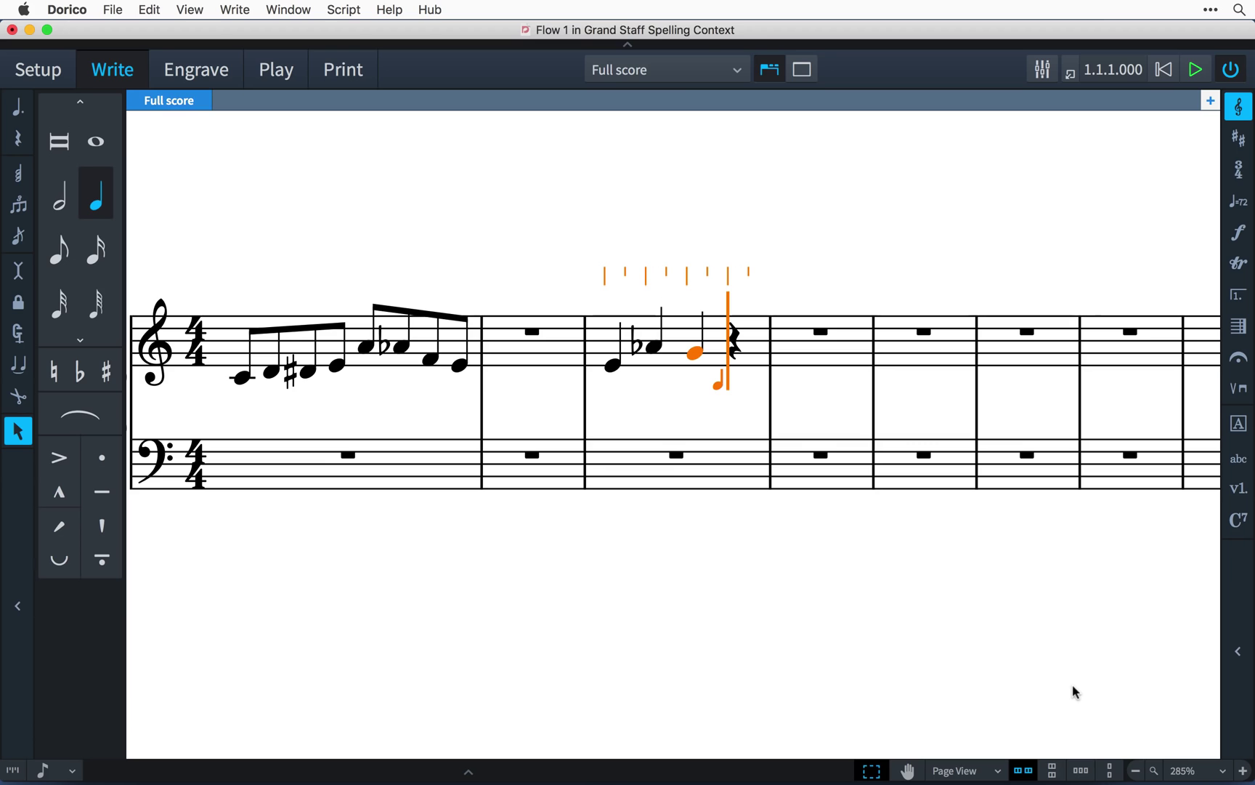
In Preferences' Key Commands, filter for 'Set Note Duration' and expand NoteInput's duration commands
{"action": "key", "text": "super+comma"}
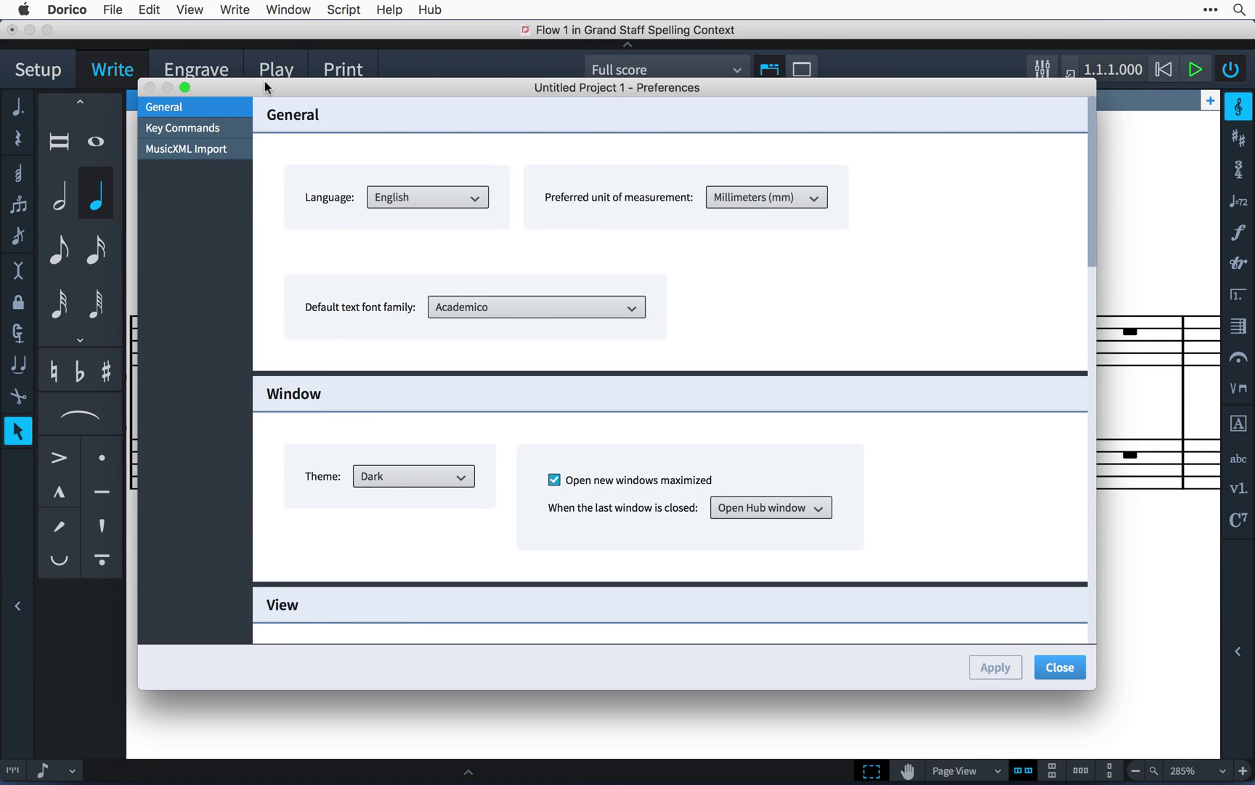
{"action": "left_click", "coordinate": [217, 127]}
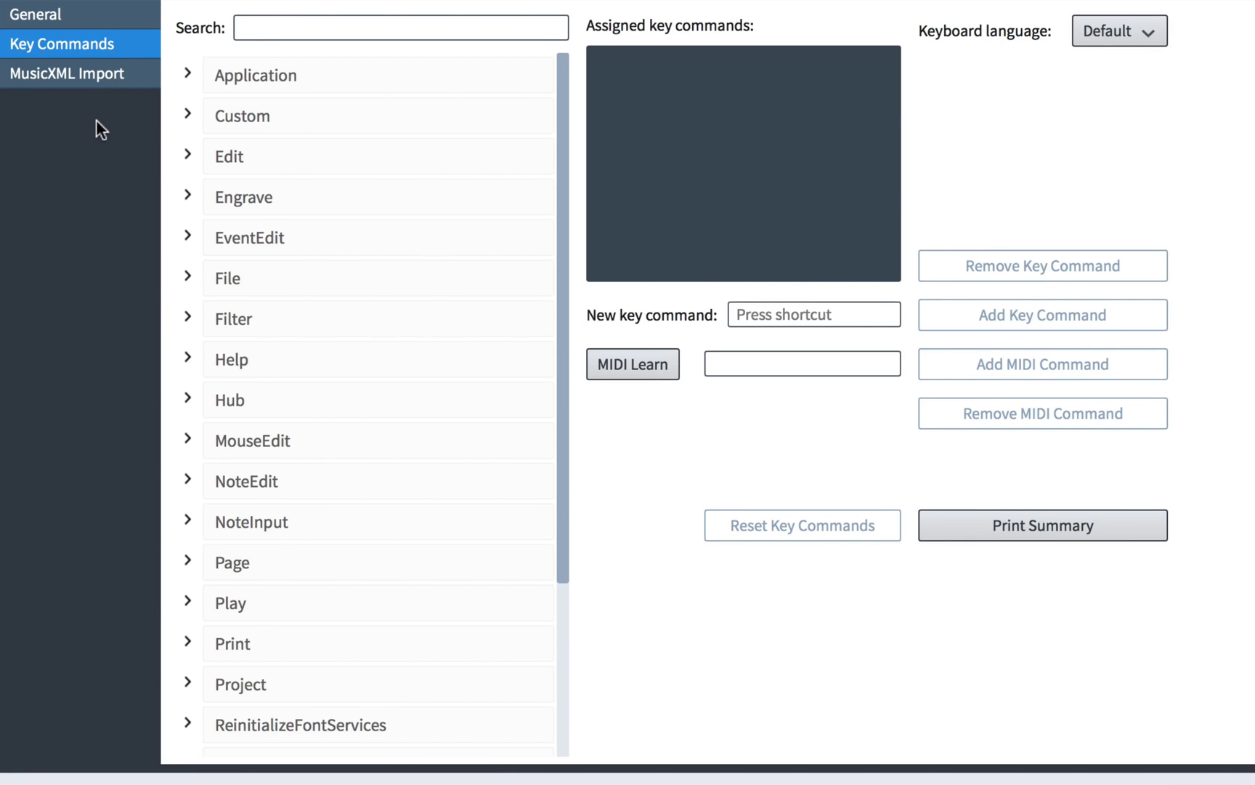
{"action": "left_click", "coordinate": [261, 29]}
{"action": "type", "text": "Set "}
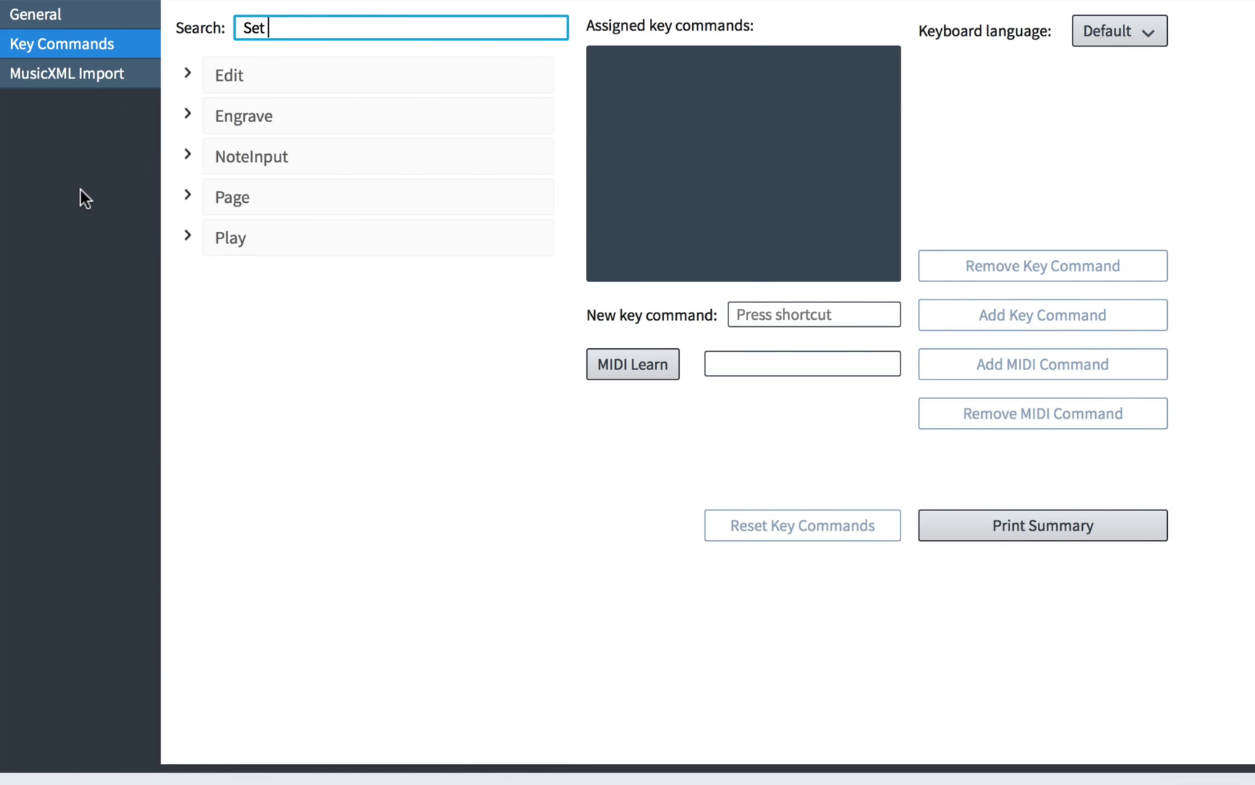
{"action": "type", "text": "Note Duration"}
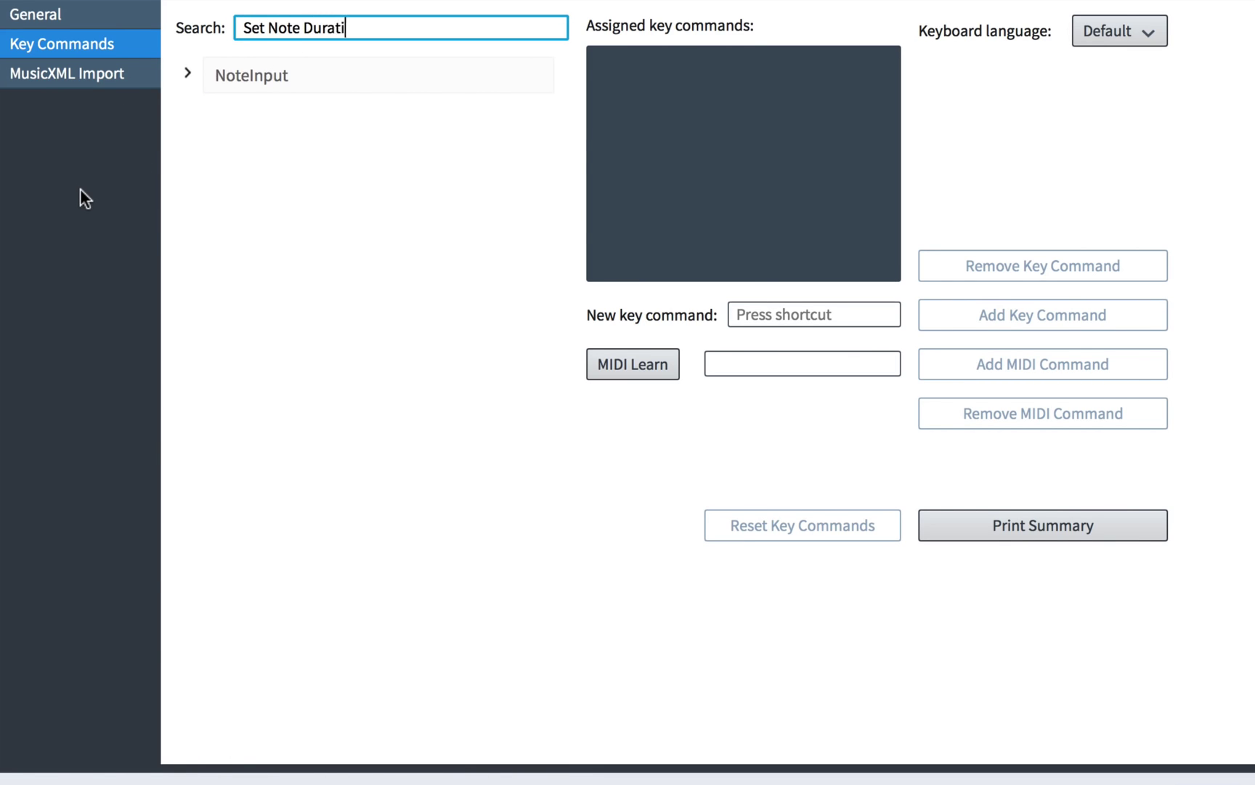
{"action": "left_click", "coordinate": [188, 74]}
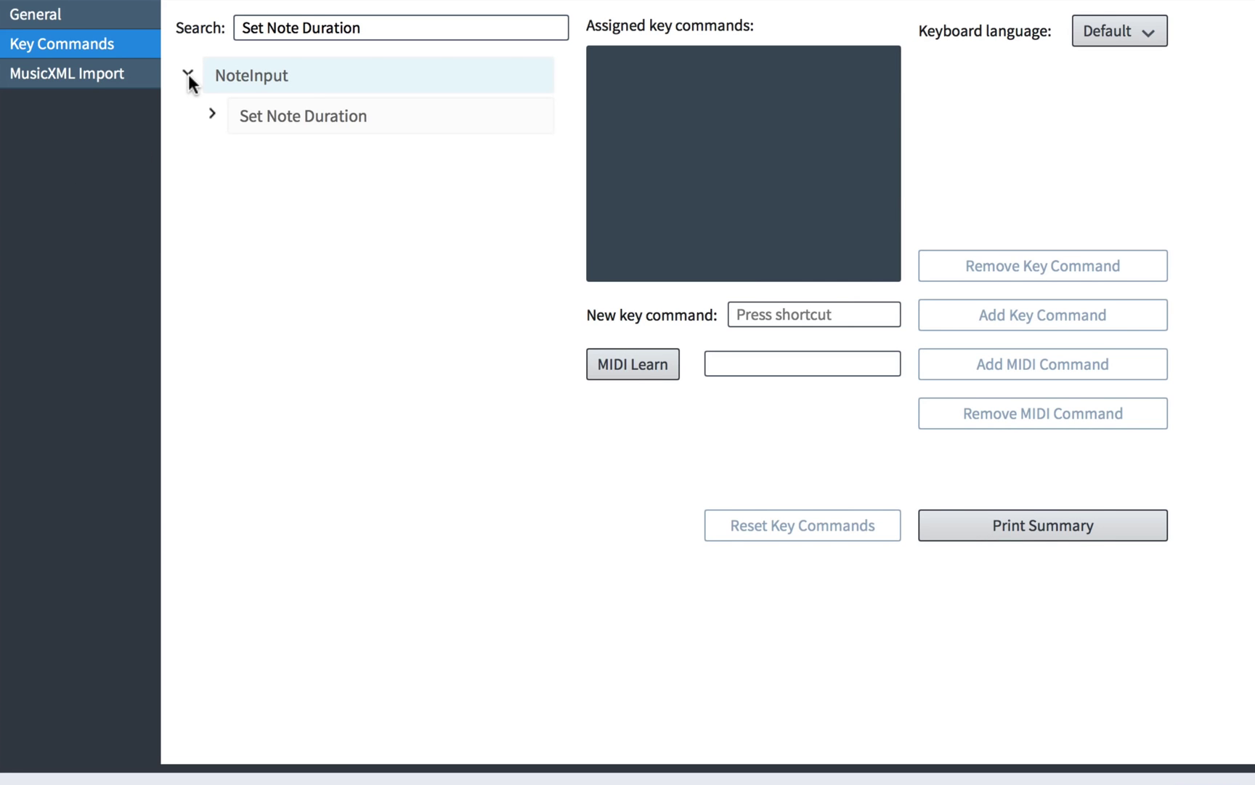
{"action": "left_click", "coordinate": [212, 114]}
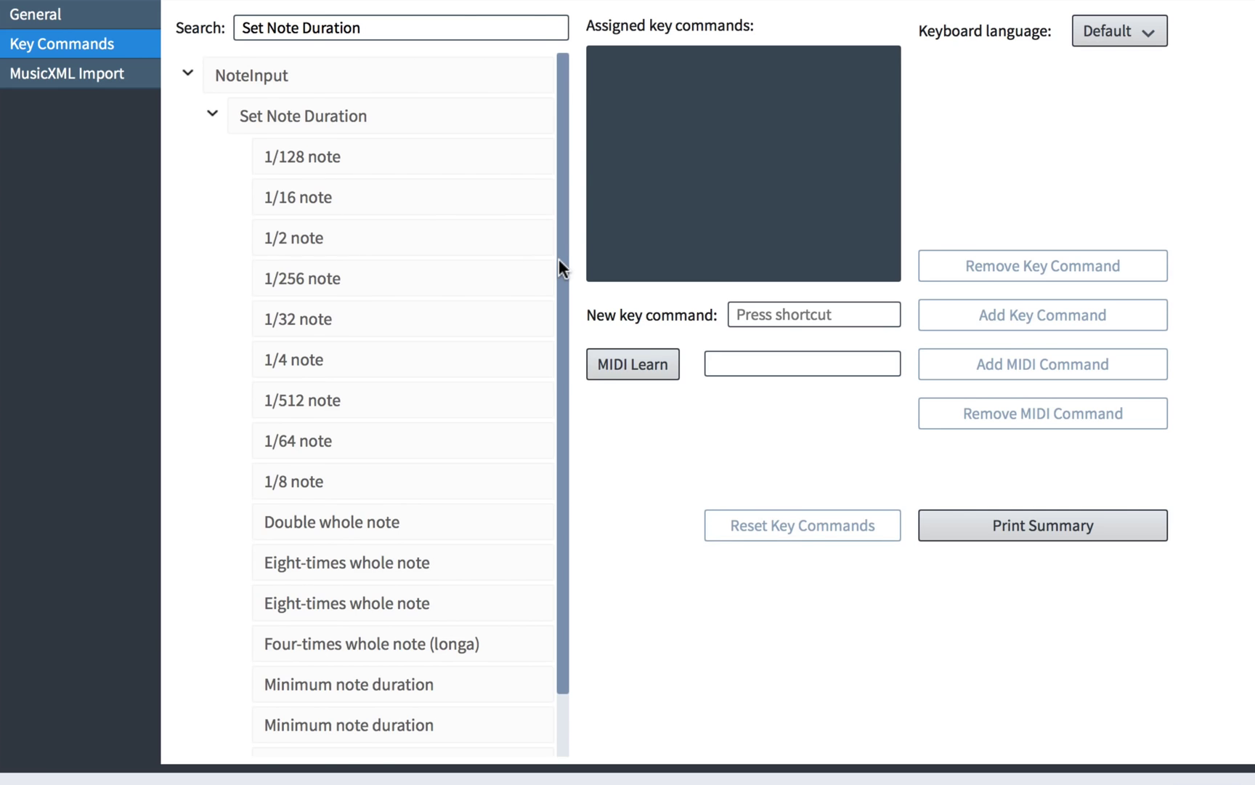
{"action": "mouse_move", "coordinate": [559, 262]}
{"action": "left_mouse_down"}
{"action": "mouse_move", "coordinate": [565, 307]}
{"action": "mouse_move", "coordinate": [565, 269]}
{"action": "left_mouse_up"}
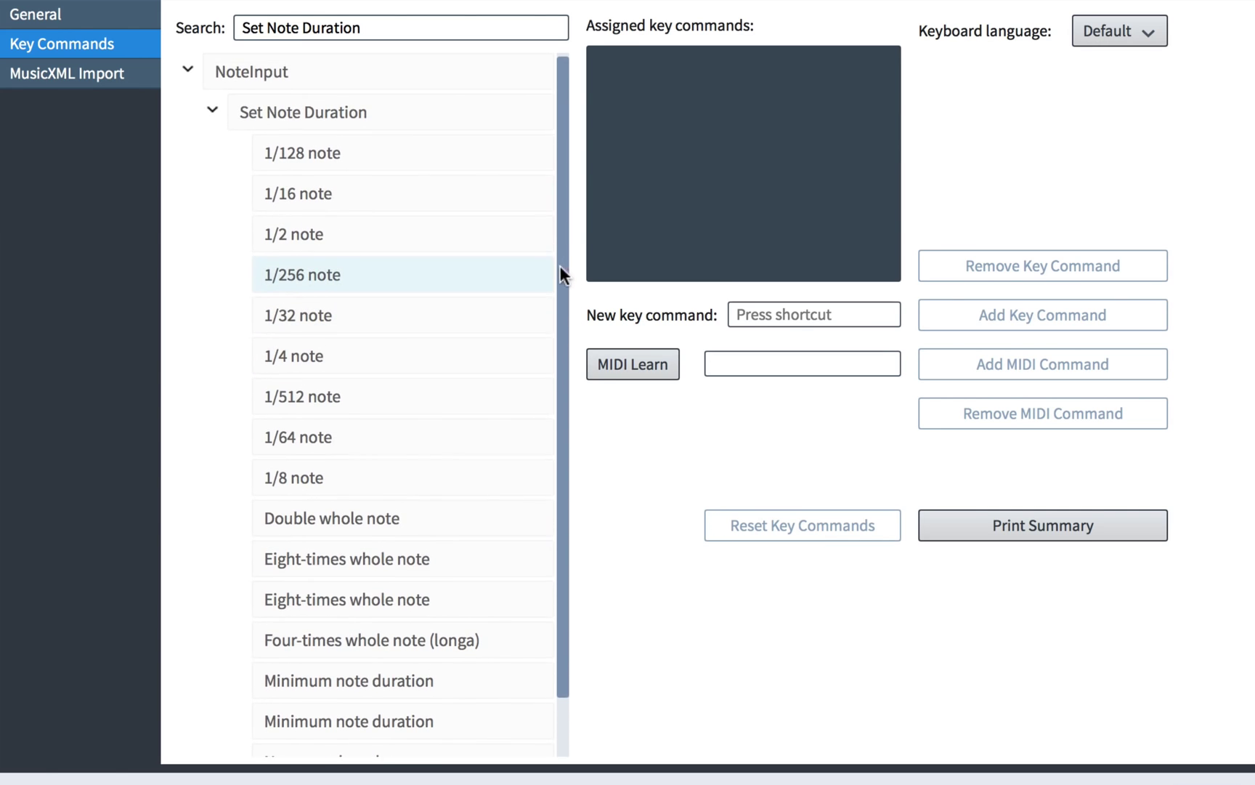
Map MIDI note NOTEON29 to the quarter-note and NOTEON28 to the eighth-note duration
{"action": "left_click", "coordinate": [386, 356]}
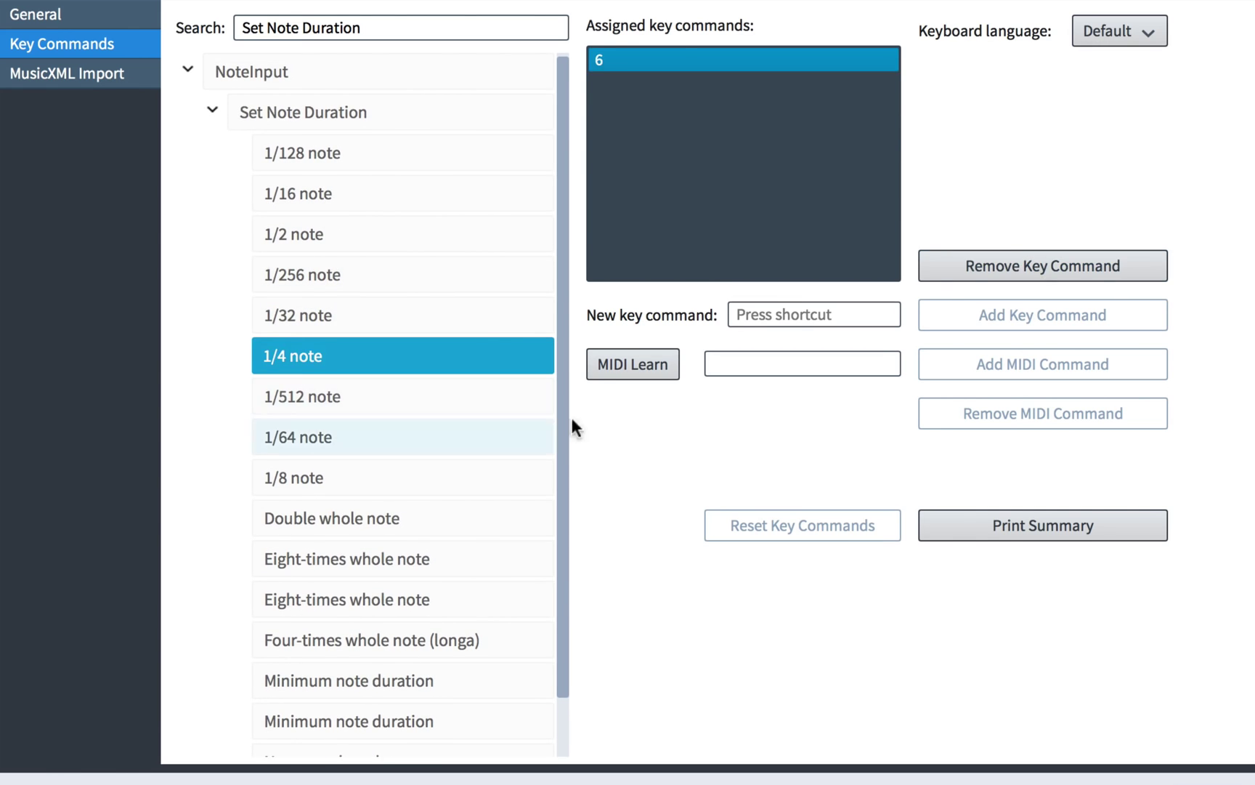
{"action": "left_click", "coordinate": [644, 366]}
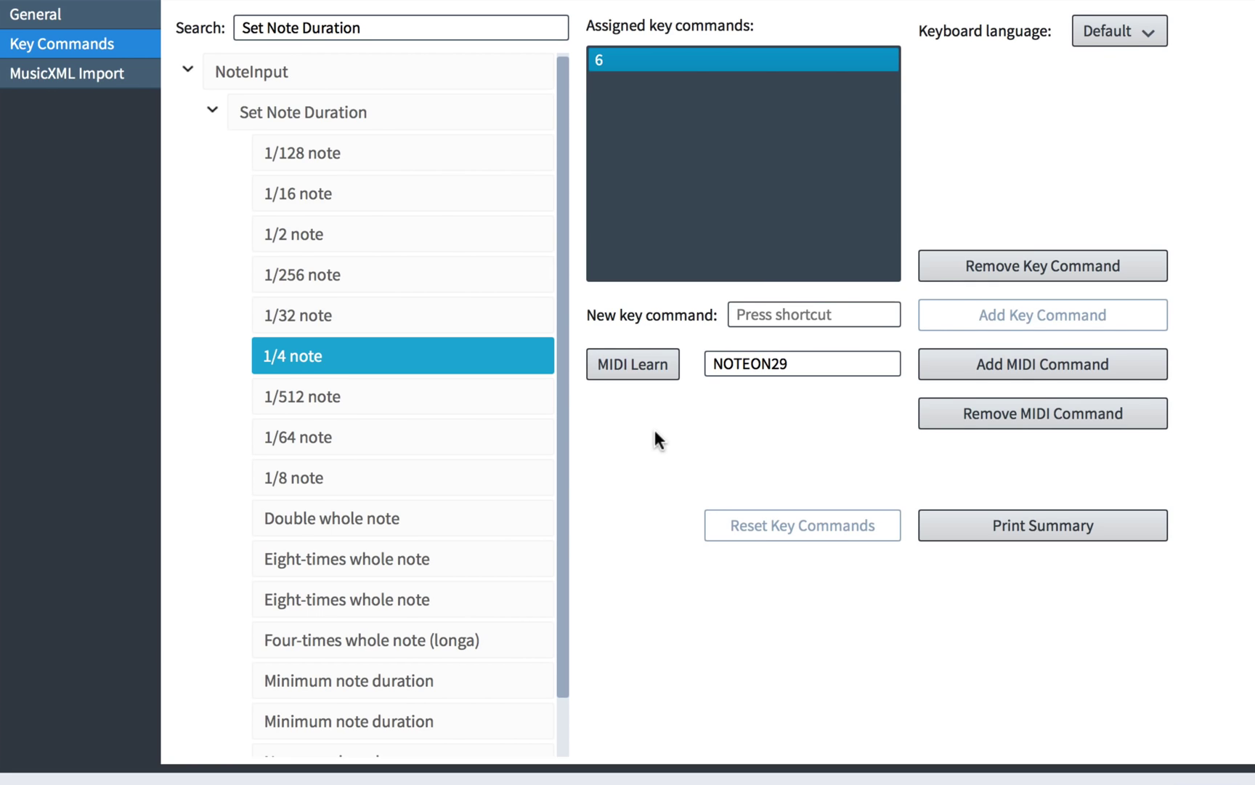
{"action": "left_click", "coordinate": [1090, 352]}
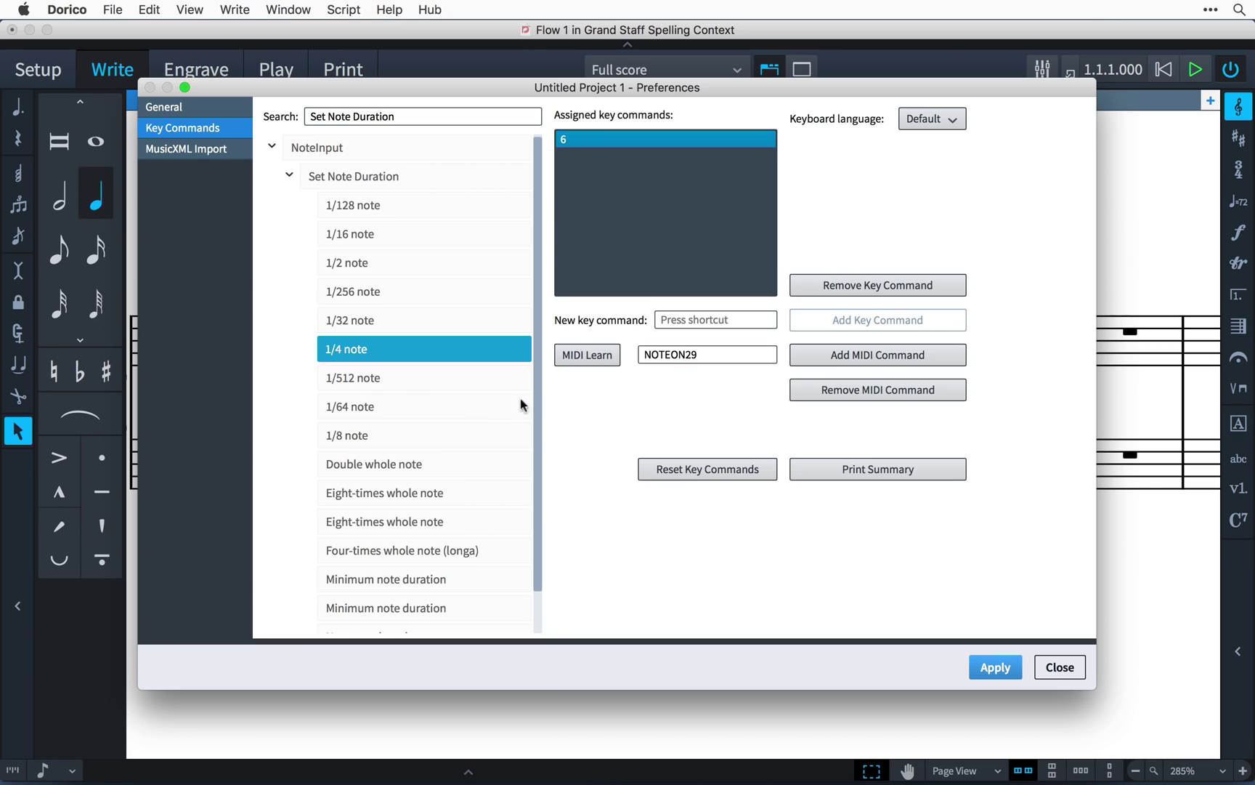
{"action": "left_click", "coordinate": [425, 477]}
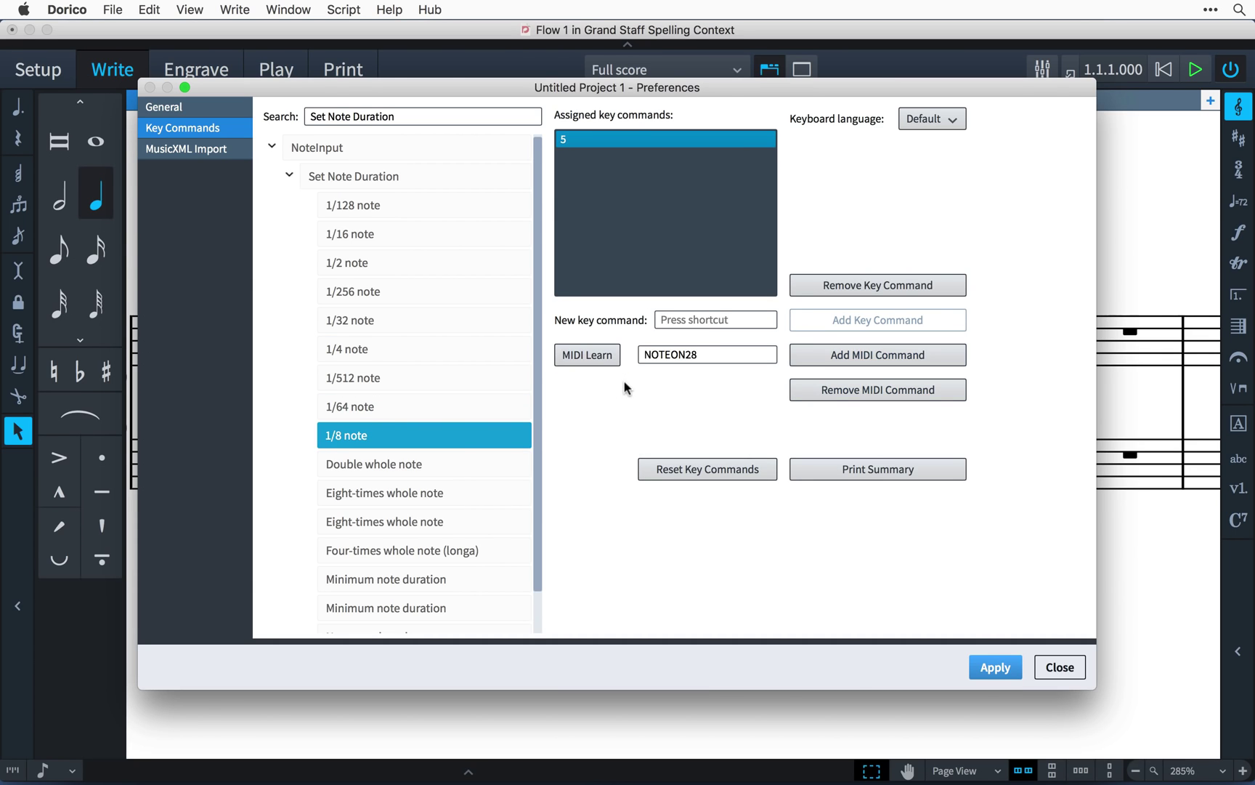
{"action": "left_click", "coordinate": [854, 348]}
Map NOTEON31 to the half-note duration, then apply and close Preferences
{"action": "left_click", "coordinate": [480, 263]}
{"action": "left_click", "coordinate": [589, 353]}
{"action": "left_click", "coordinate": [815, 356]}
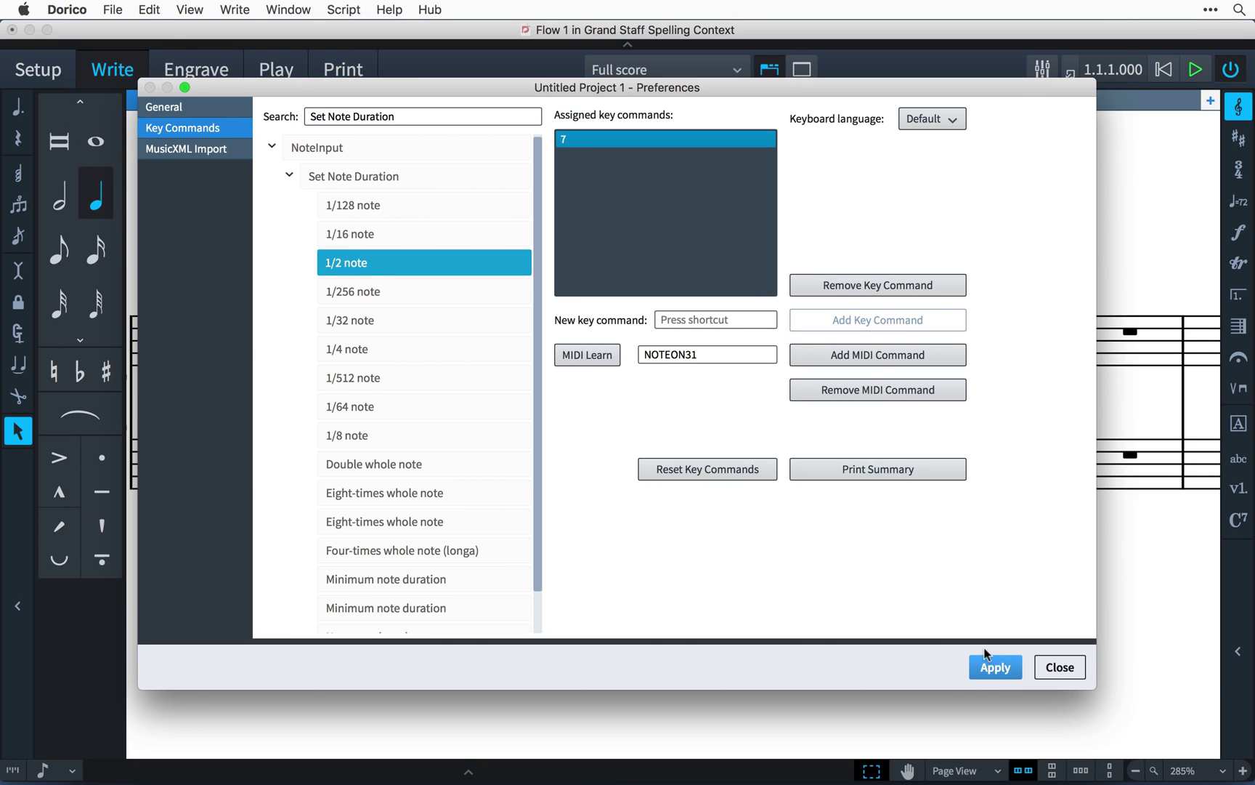
{"action": "left_click", "coordinate": [995, 667]}
{"action": "left_click", "coordinate": [1059, 667]}
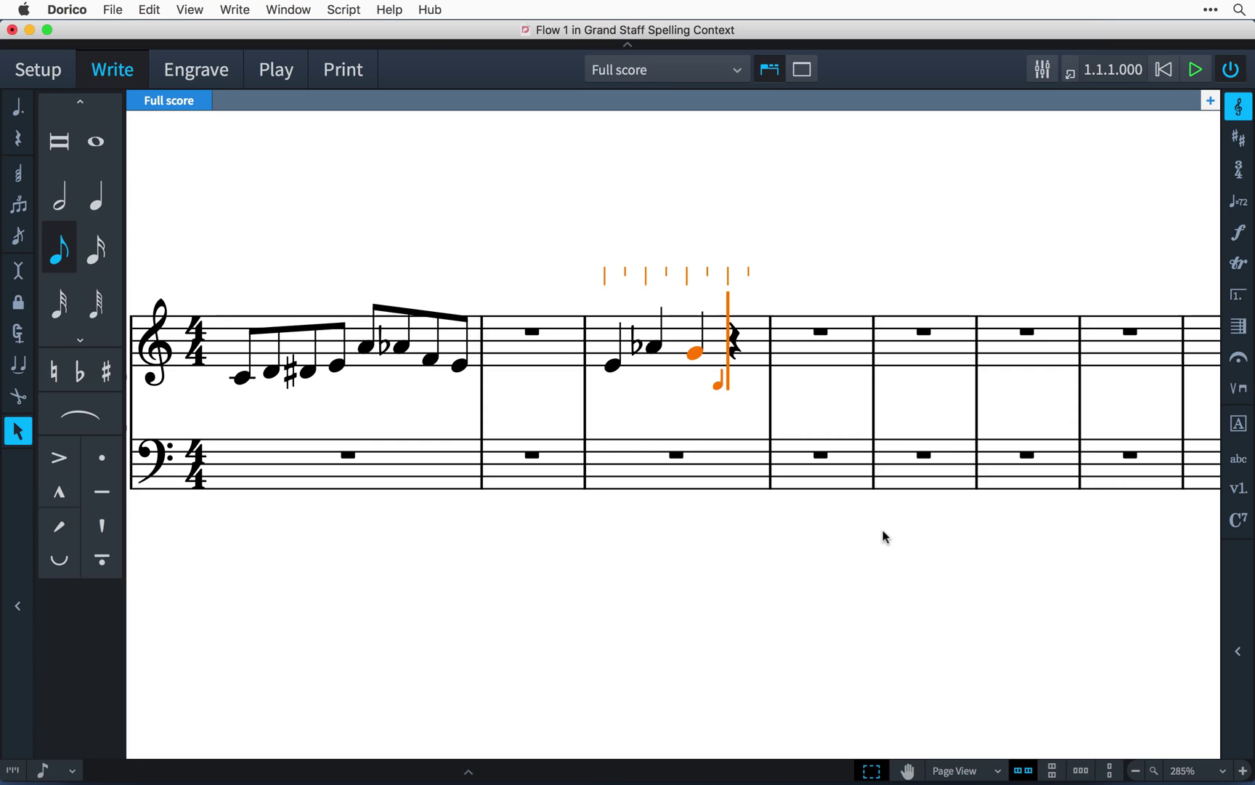
From bar 4, enter quarter notes C, D, E then eighth notes F, E, D, C
{"action": "key", "text": "space"}
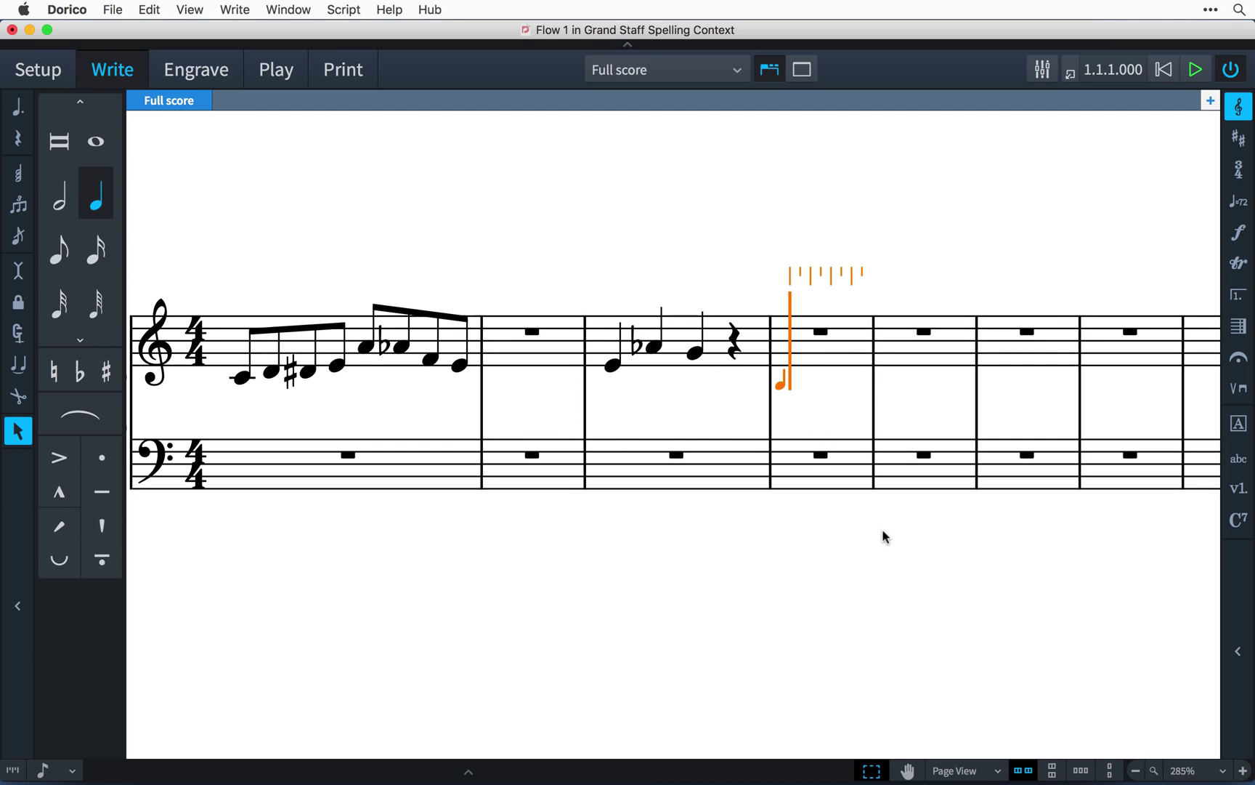
{"action": "key", "text": "c"}
{"action": "key", "text": "d"}
{"action": "key", "text": "e"}
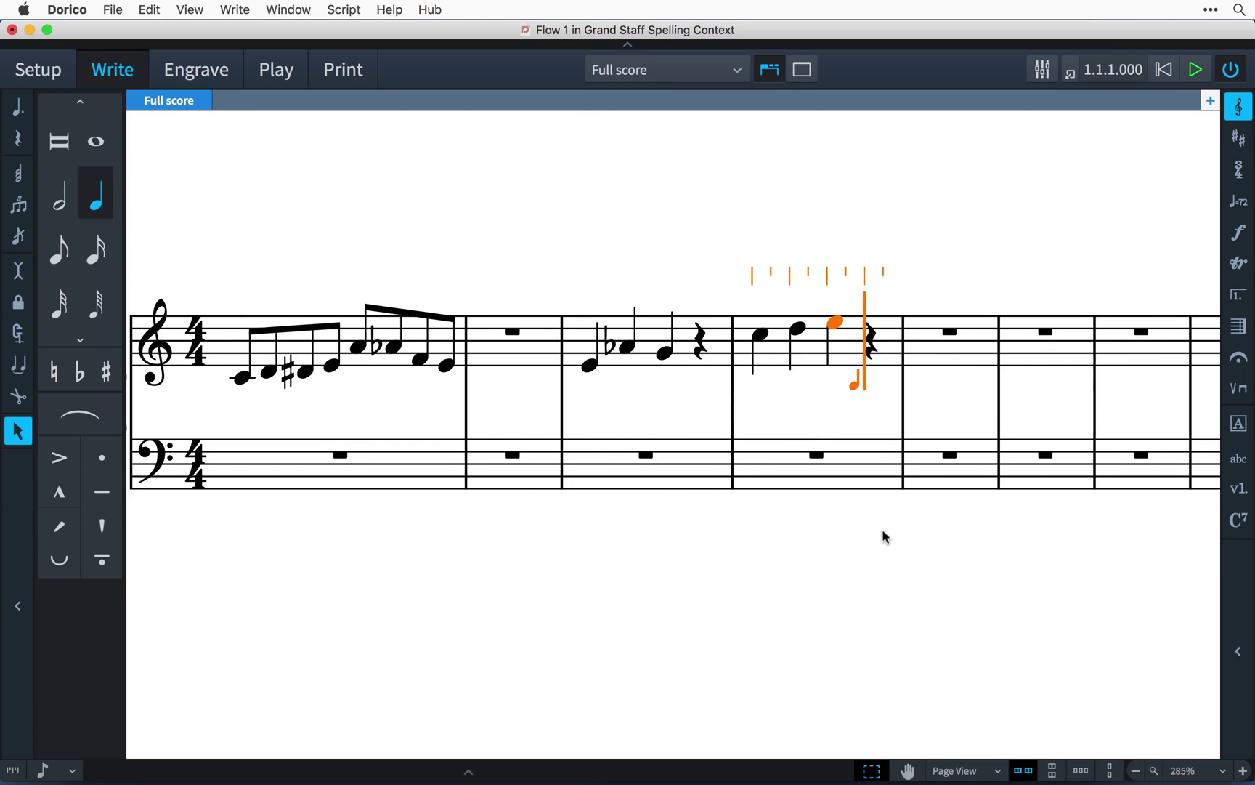
{"action": "key", "text": "5"}
{"action": "key", "text": "f"}
{"action": "key", "text": "e"}
{"action": "key", "text": "d"}
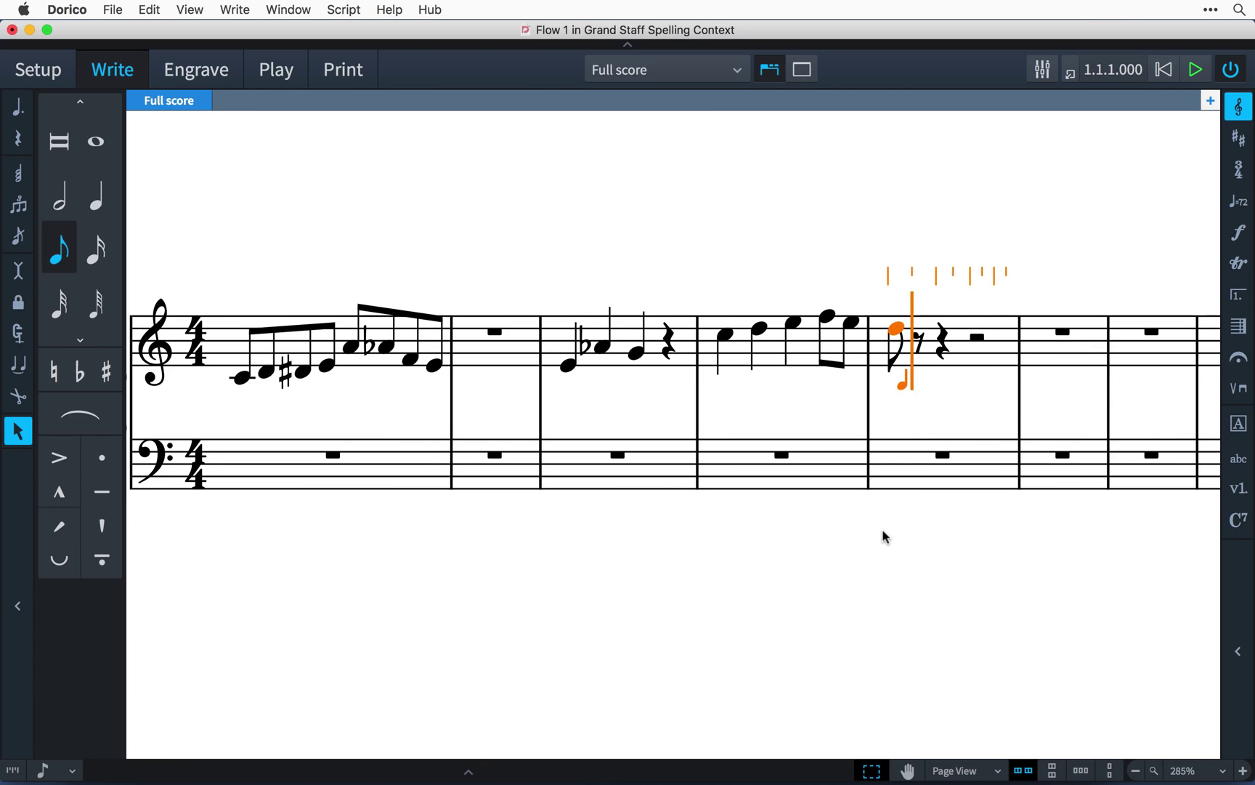
{"action": "key", "text": "c"}
Continue with a half-note D, a quarter D, and half notes C and D
{"action": "key", "text": "6"}
{"action": "key", "text": "d"}
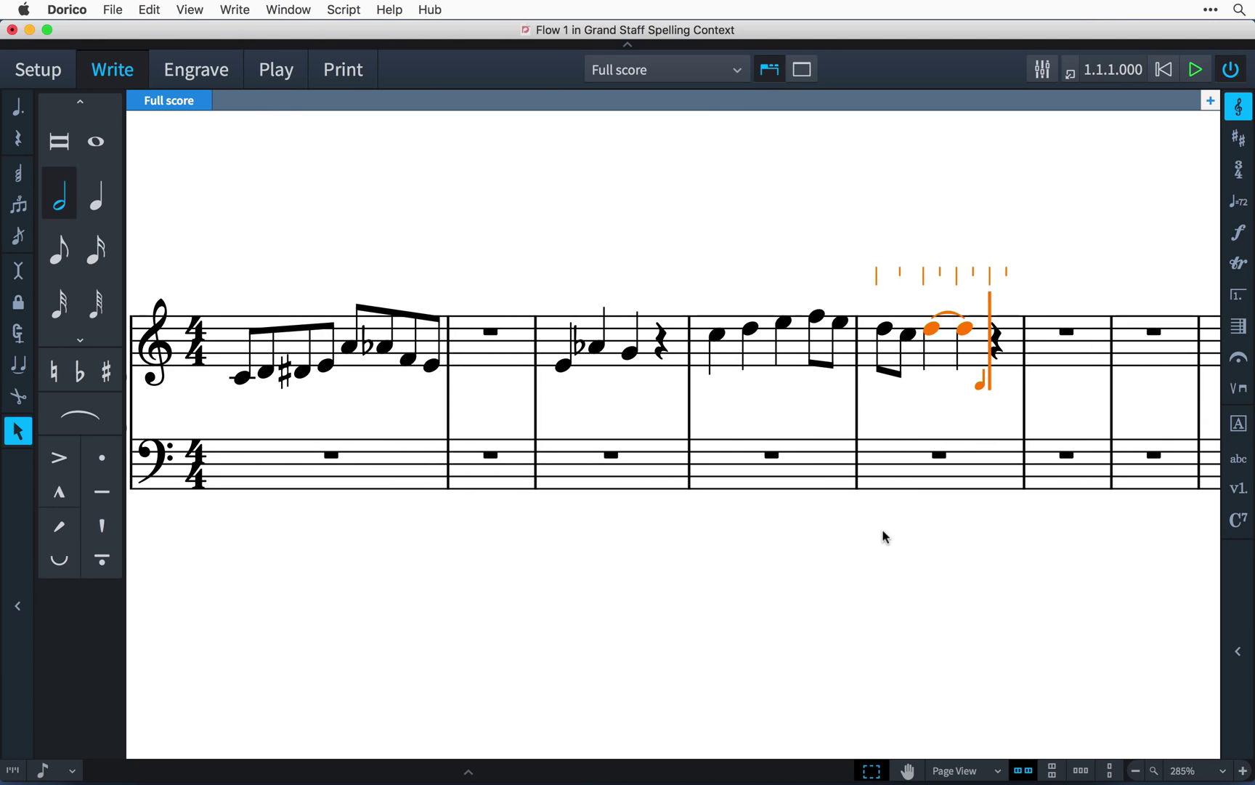
{"action": "key", "text": "5"}
{"action": "key", "text": "d"}
{"action": "key", "text": "6"}
{"action": "key", "text": "c"}
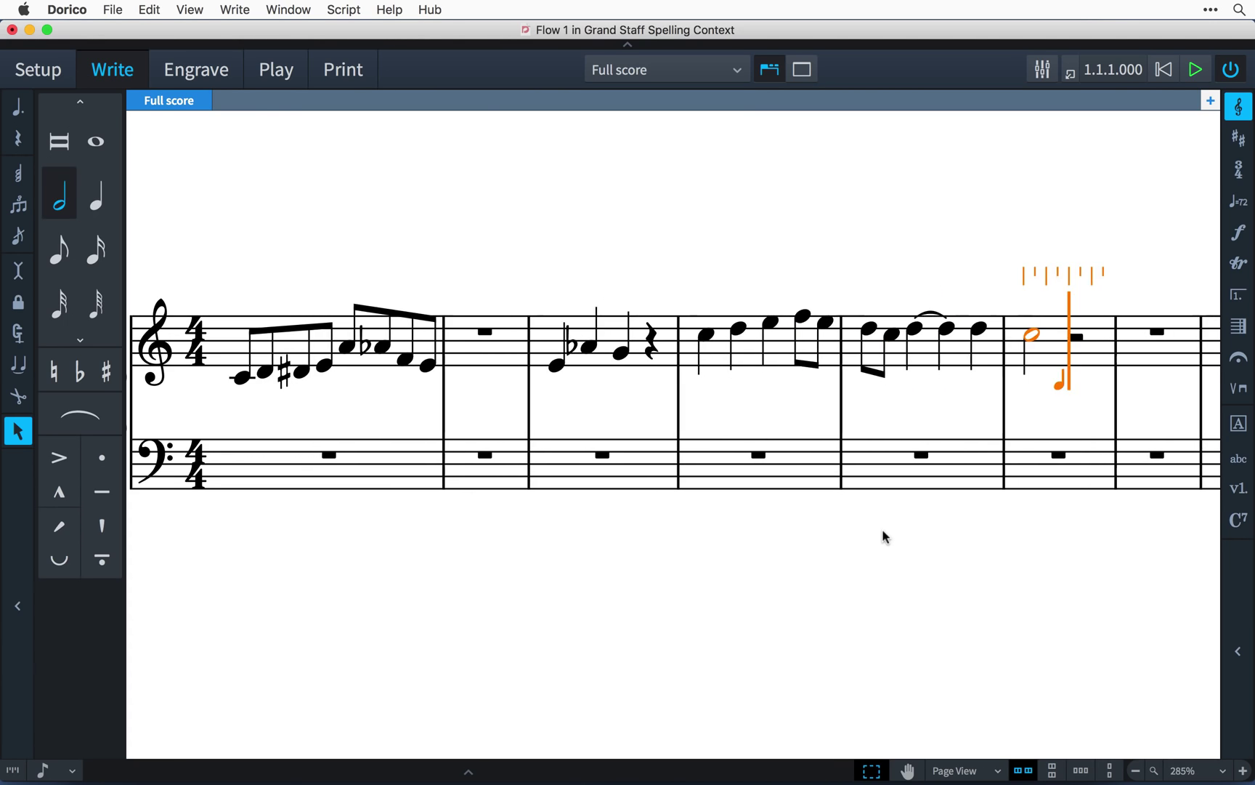
{"action": "key", "text": "d"}
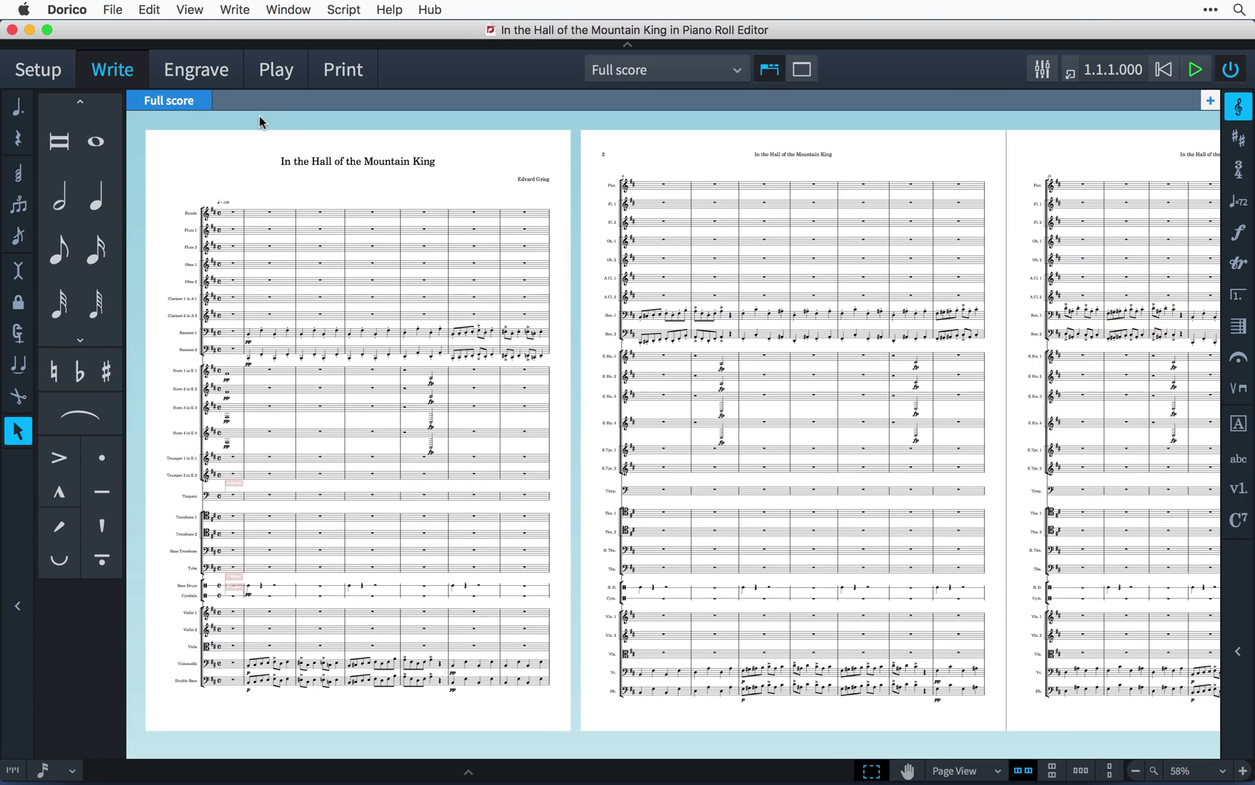
In Play mode, scroll to around bar 46 and expand the Oboe 1 track's notes
{"action": "left_click", "coordinate": [276, 69]}
{"action": "scroll", "coordinate": [756, 383], "scroll_direction": "right", "scroll_amount": 15}
{"action": "scroll", "coordinate": [757, 384], "scroll_direction": "right", "scroll_amount": 10}
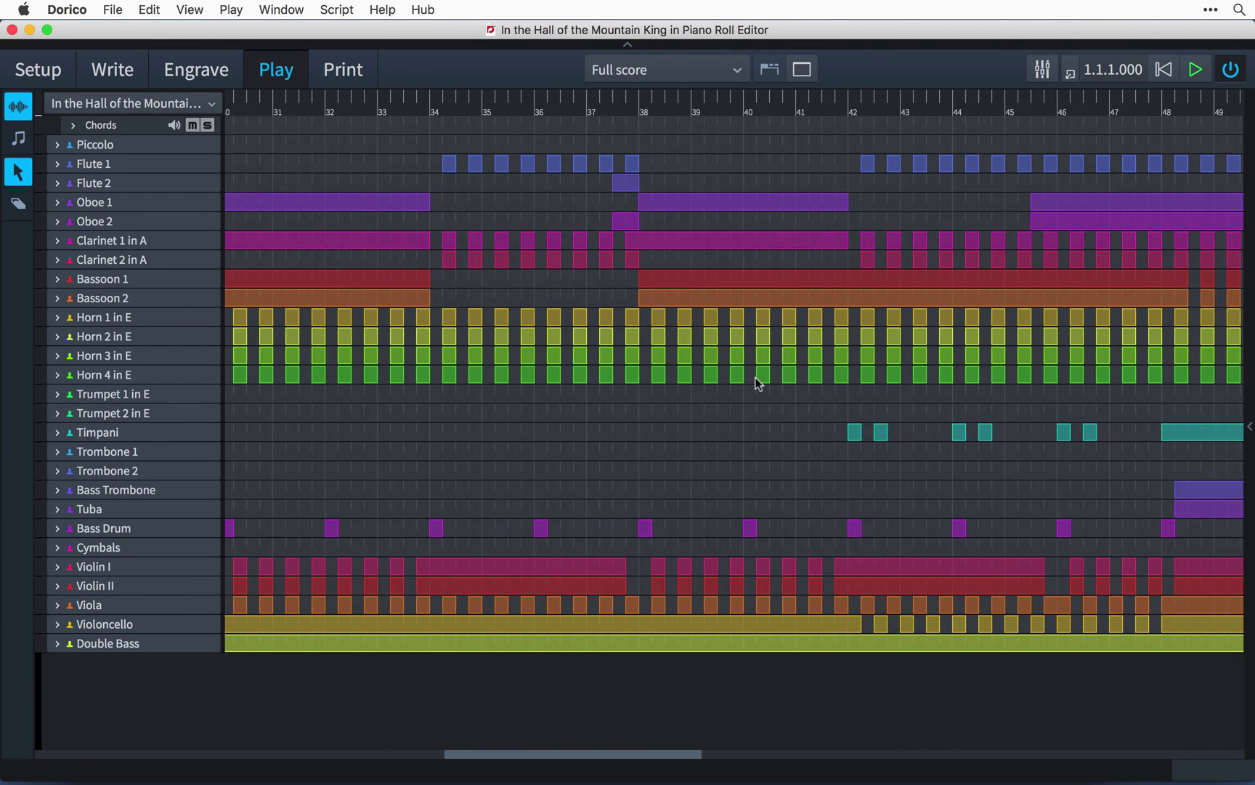
{"action": "scroll", "coordinate": [756, 383], "scroll_direction": "right", "scroll_amount": 4}
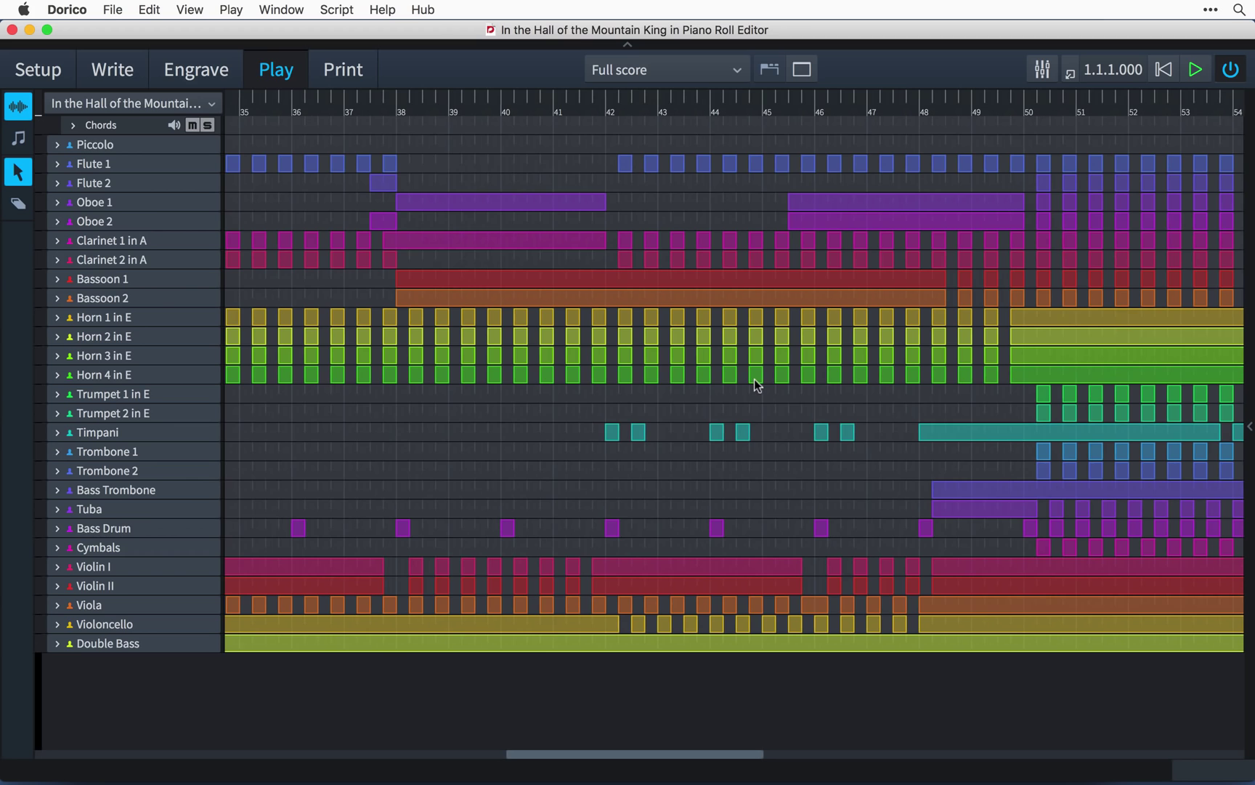
{"action": "scroll", "coordinate": [754, 379], "scroll_direction": "up", "scroll_amount": 5}
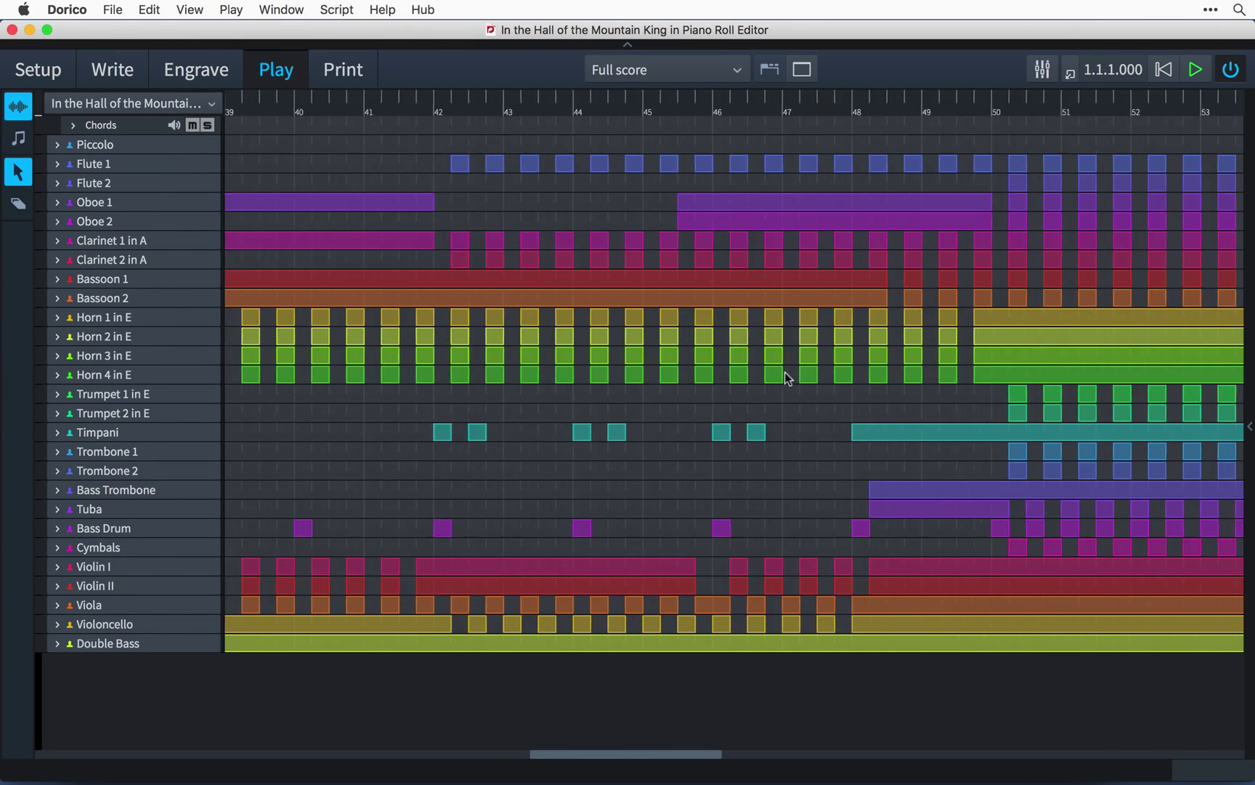
{"action": "scroll", "coordinate": [784, 372], "scroll_direction": "up", "scroll_amount": 2}
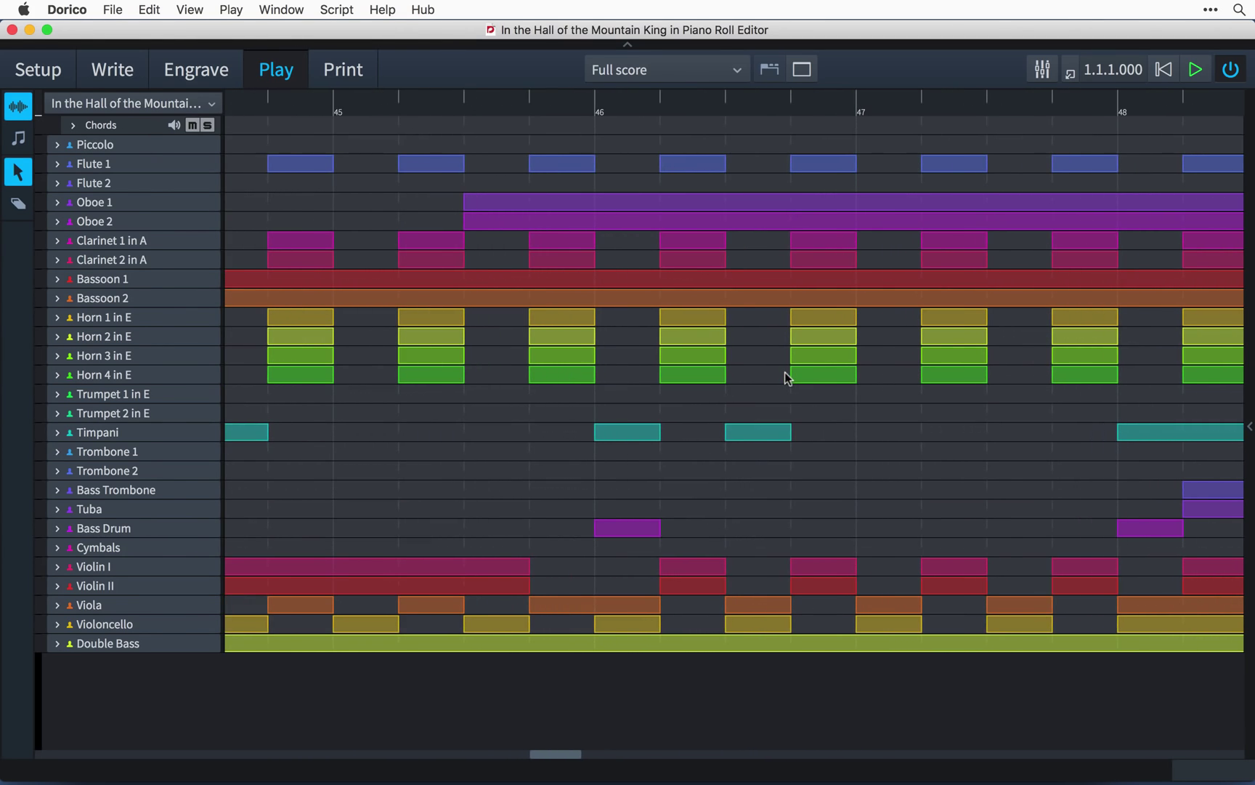
{"action": "left_click", "coordinate": [57, 202]}
{"action": "scroll", "coordinate": [340, 295], "scroll_direction": "down", "scroll_amount": 2}
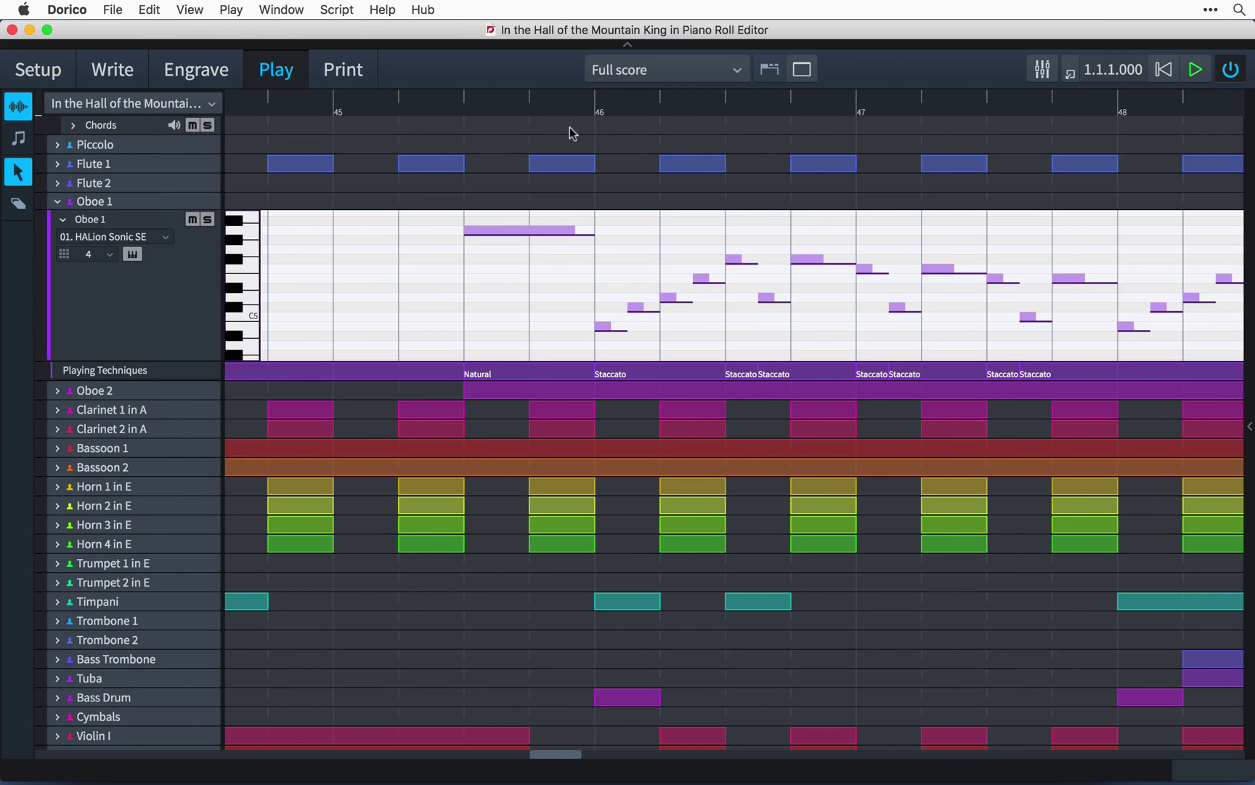
Play back from bar 46, then stop playback
{"action": "left_click", "coordinate": [595, 106]}
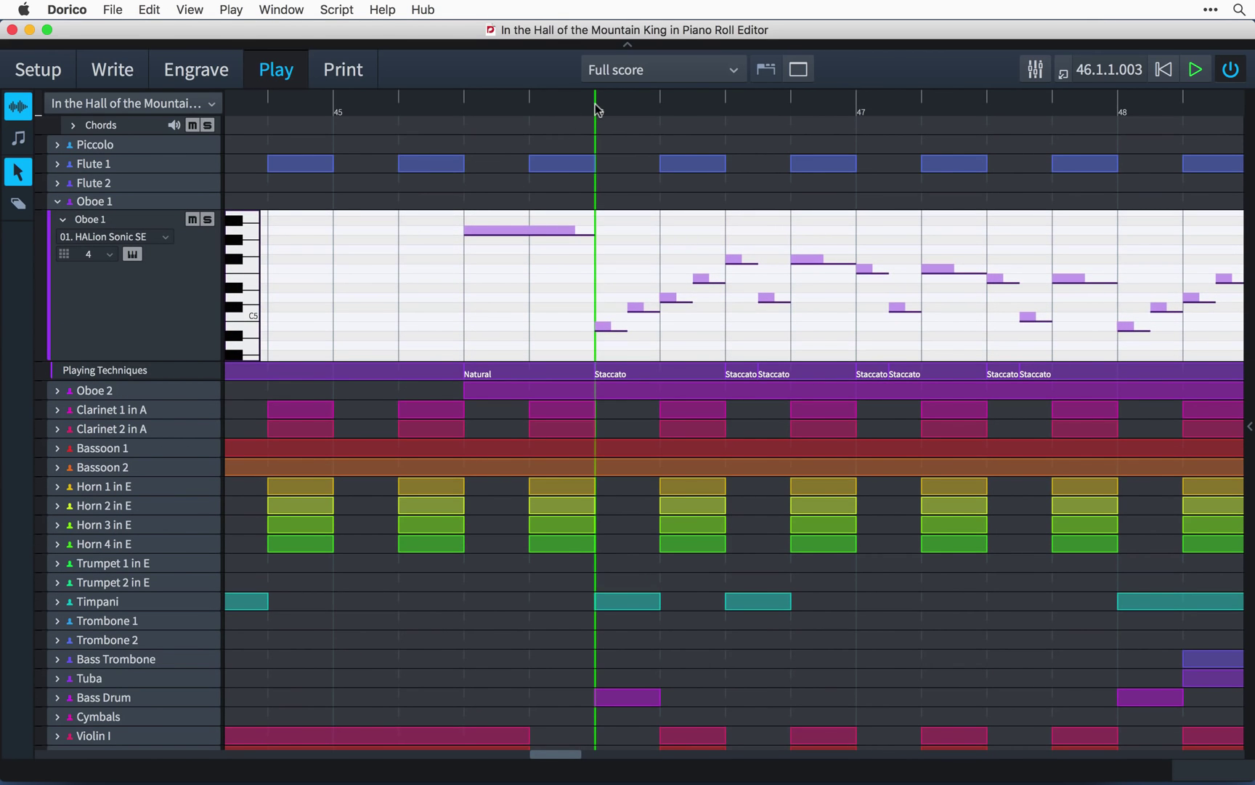
{"action": "left_click", "coordinate": [1198, 73]}
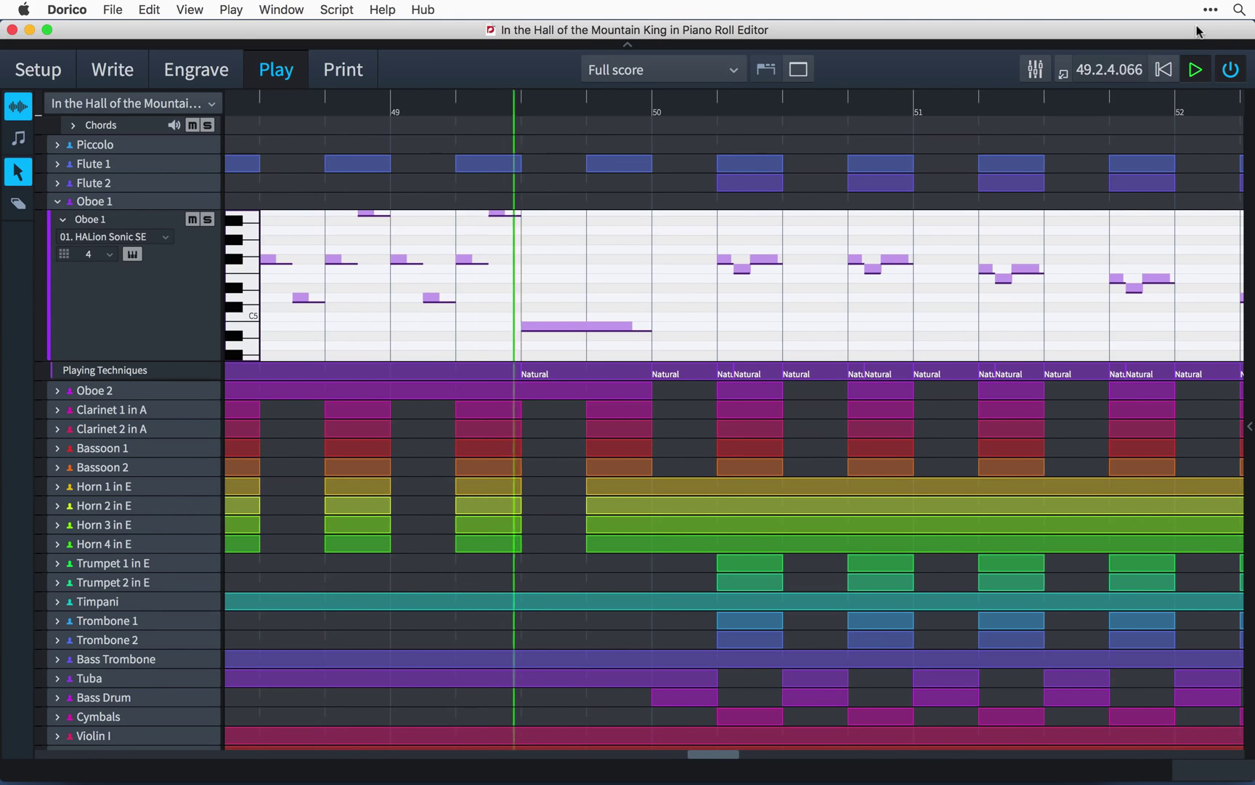
{"action": "left_click", "coordinate": [1197, 70]}
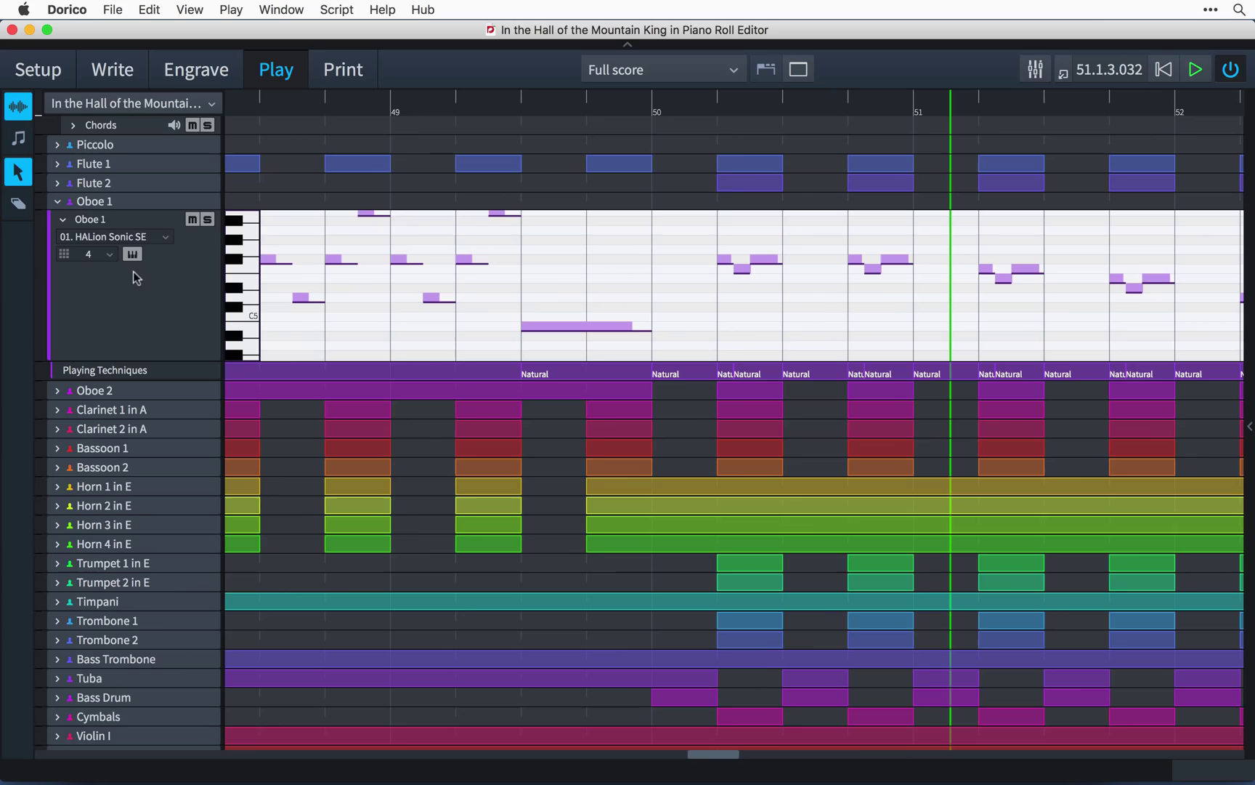
Enlarge the Oboe 1 note lane, select the long bar-46 note and drag it higher
{"action": "left_click", "coordinate": [19, 138]}
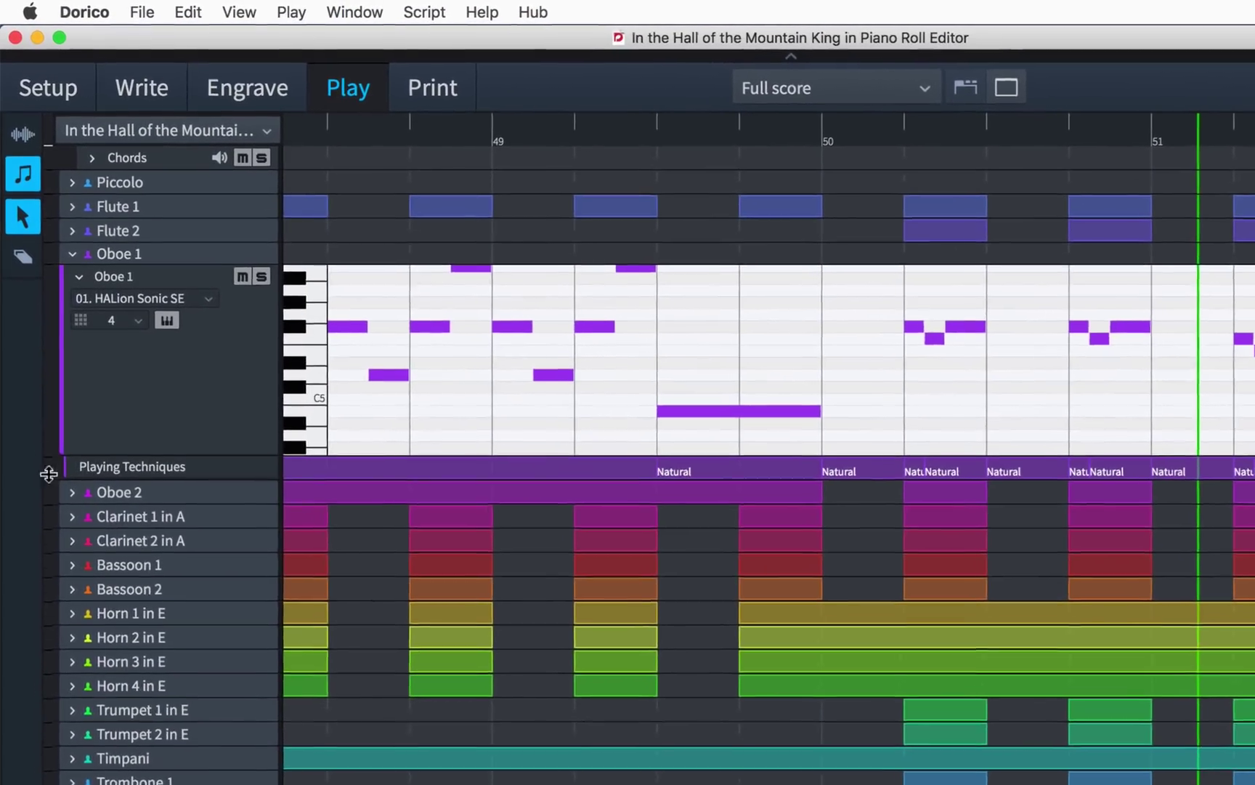
{"action": "left_click_drag", "start_coordinate": [42, 436], "coordinate": [87, 590]}
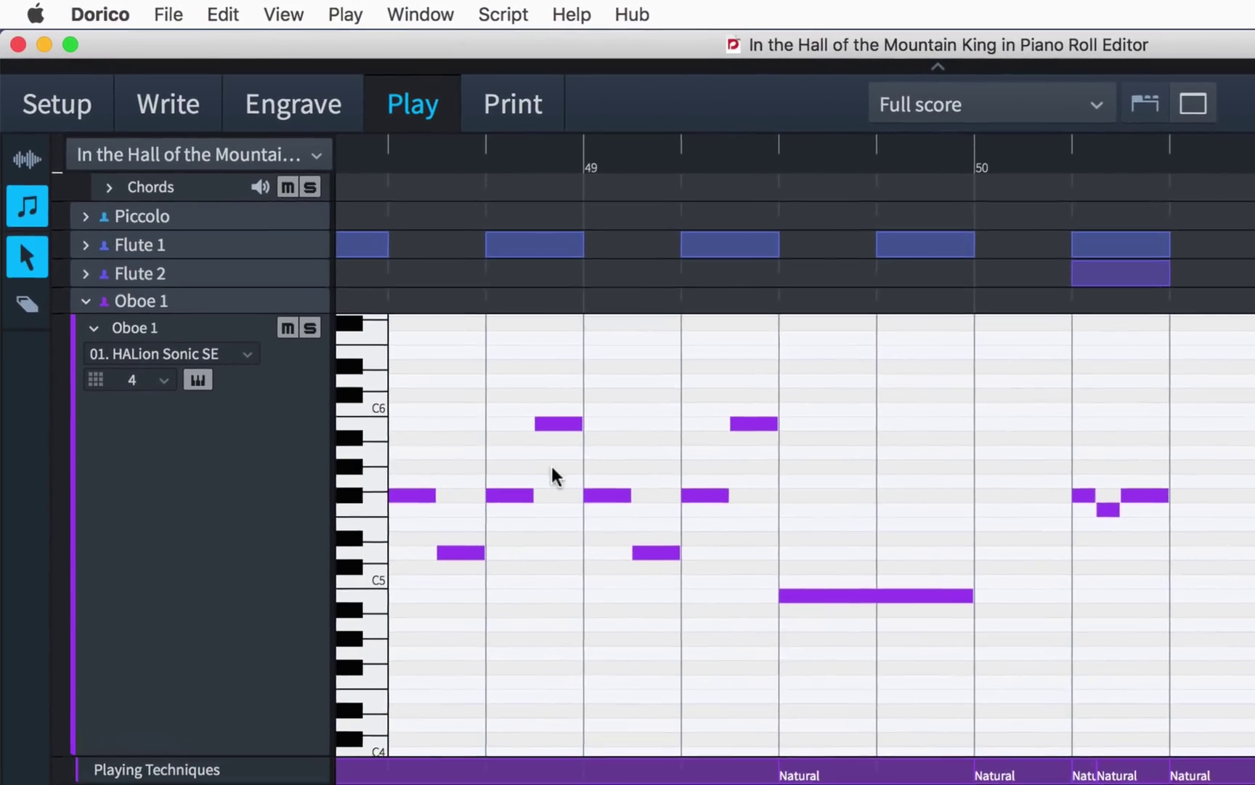
{"action": "scroll", "coordinate": [558, 477], "scroll_direction": "left", "scroll_amount": 10}
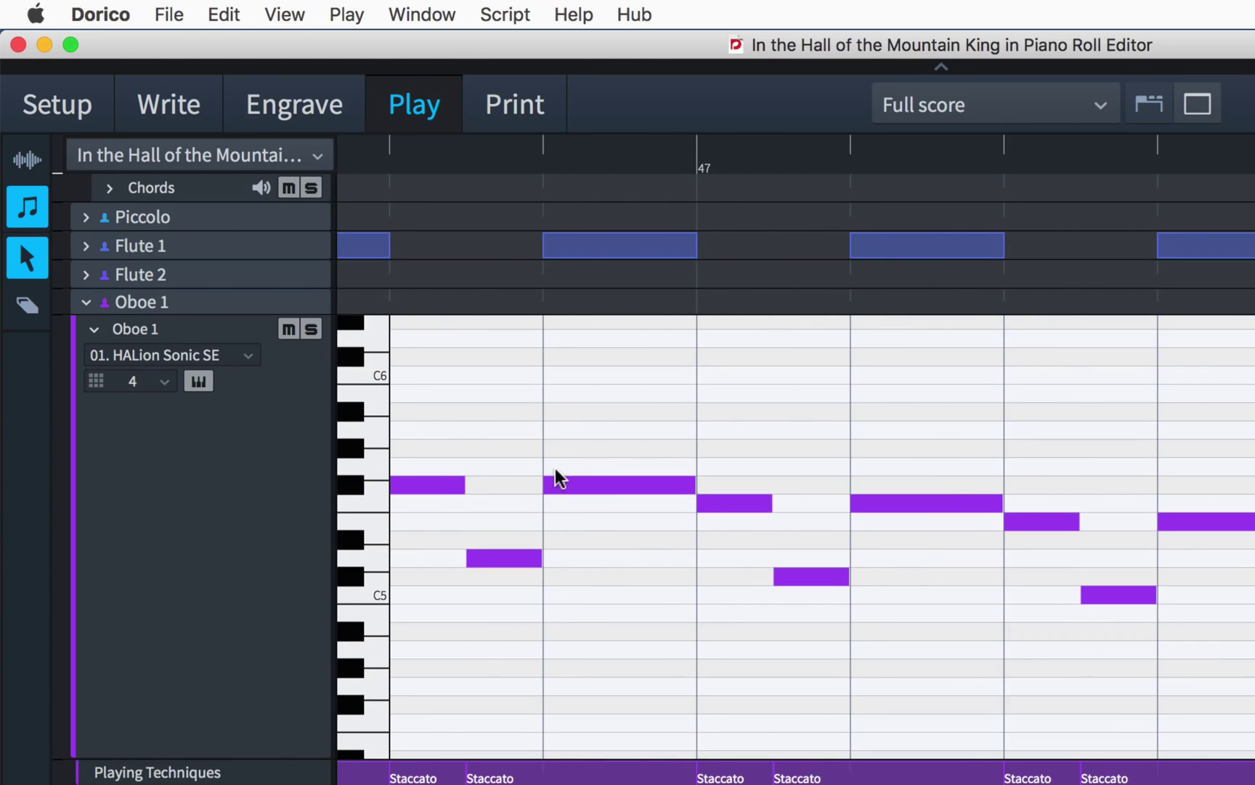
{"action": "left_click", "coordinate": [610, 484]}
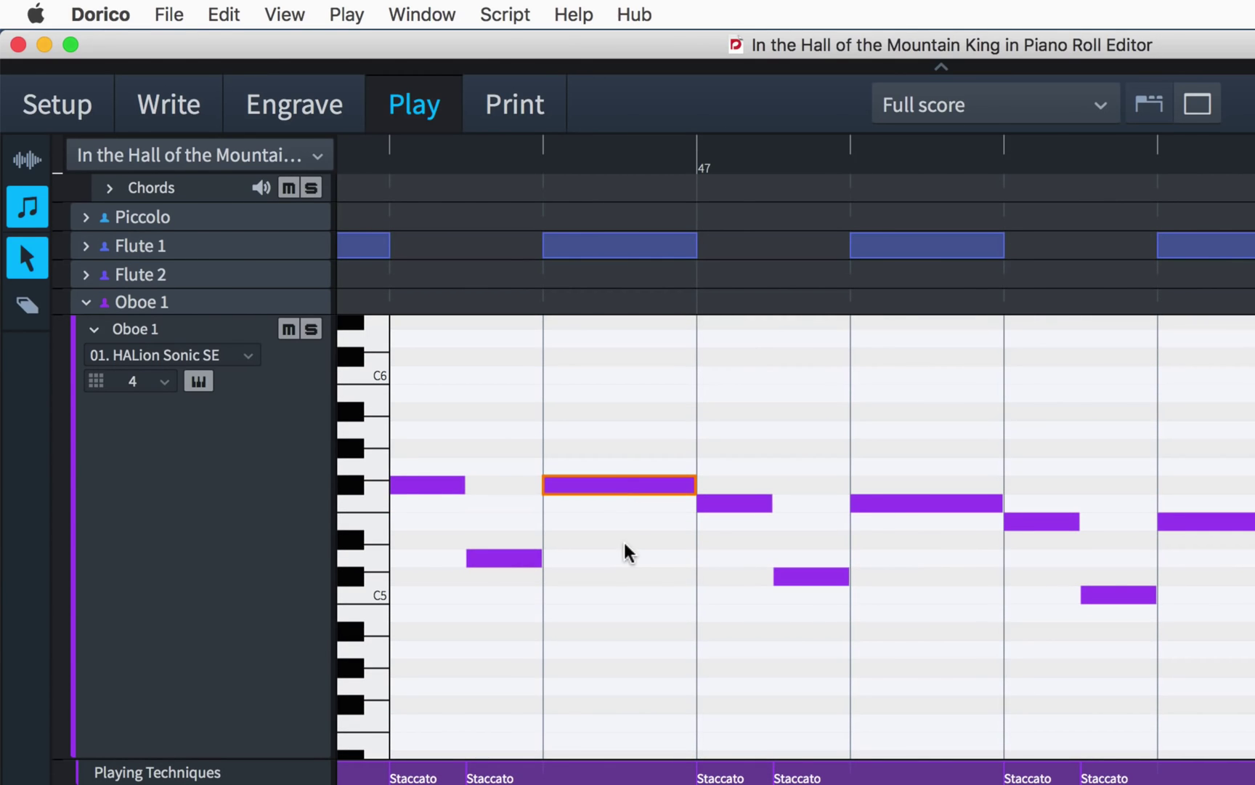
{"action": "key", "text": "Right"}
{"action": "key", "text": "Left"}
{"action": "key", "text": "Left"}
{"action": "key", "text": "Left"}
{"action": "key", "text": "Right"}
{"action": "key", "text": "Right"}
{"action": "left_click_drag", "start_coordinate": [634, 485], "coordinate": [645, 435]}
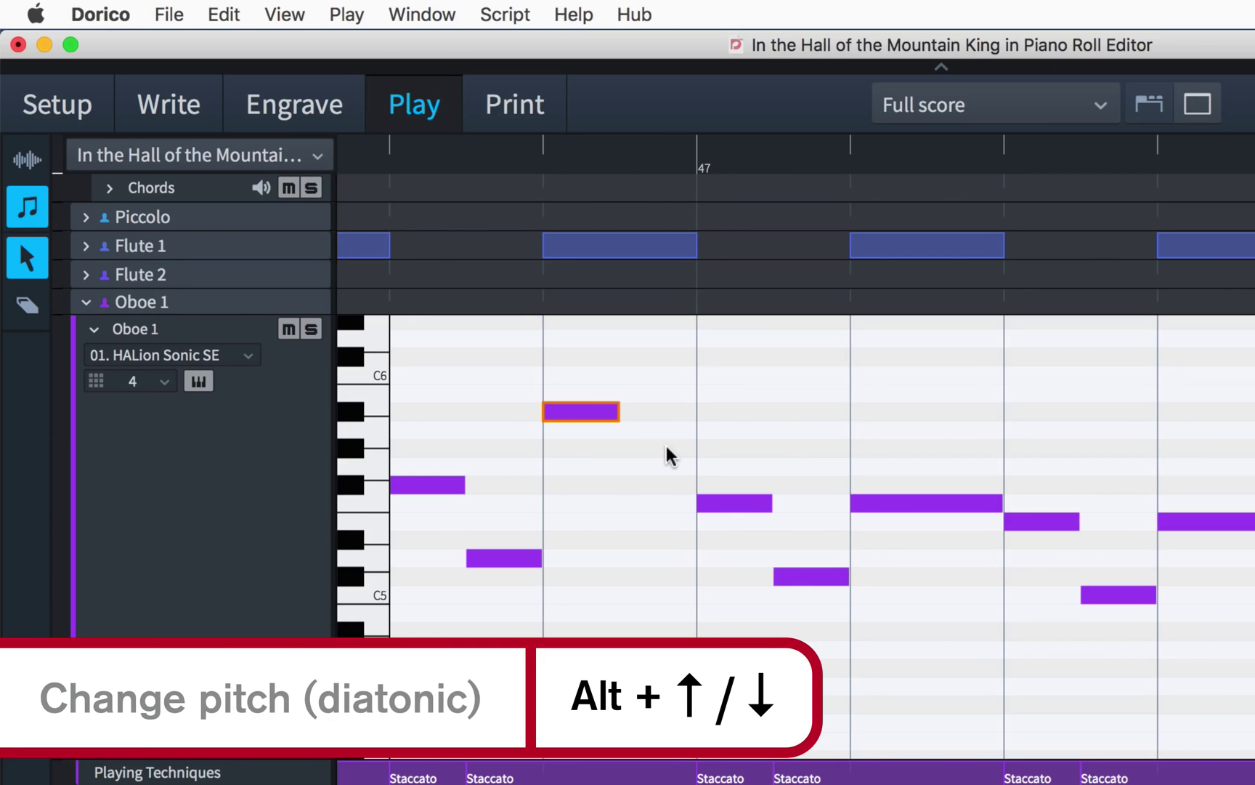
Nudge the note up and down diatonically, then half a beat later and back onto the beat
{"action": "key", "text": "alt+Up"}
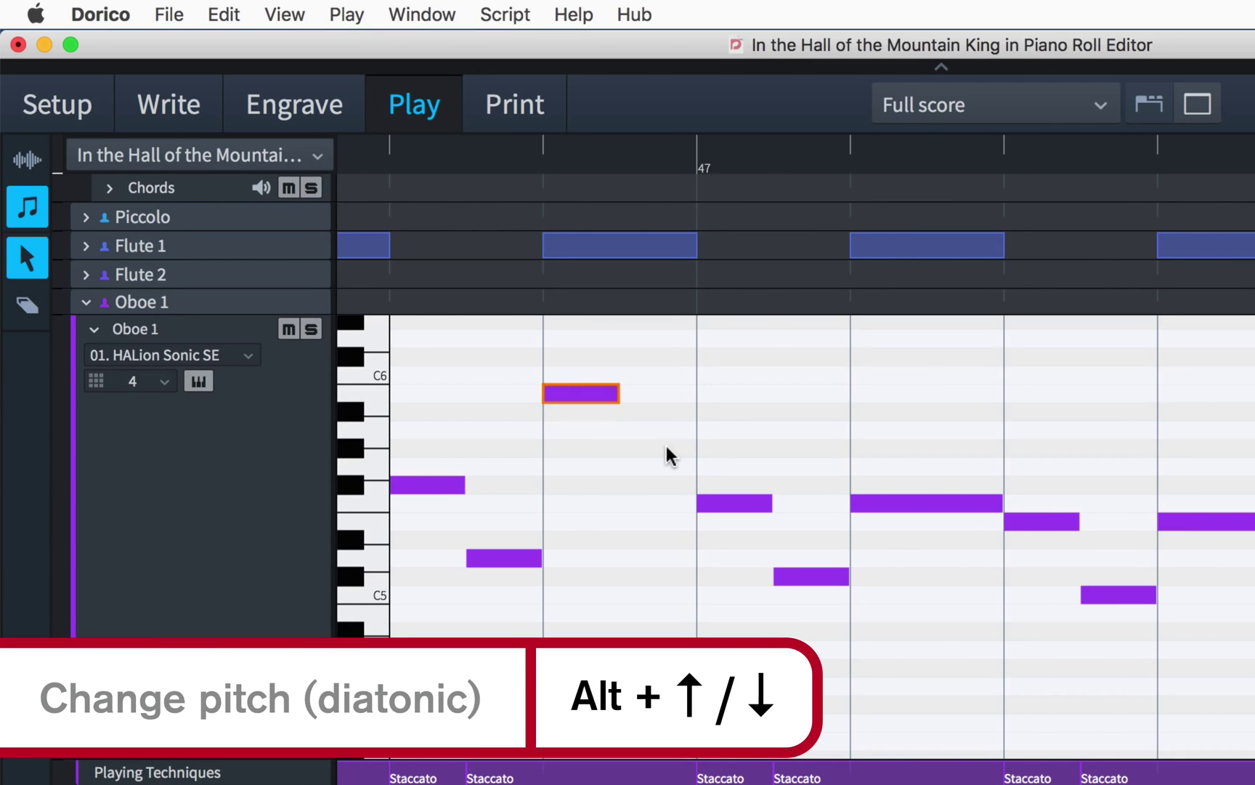
{"action": "key", "text": "alt+Up"}
{"action": "key", "text": "alt+Down"}
{"action": "key", "text": "alt+Down"}
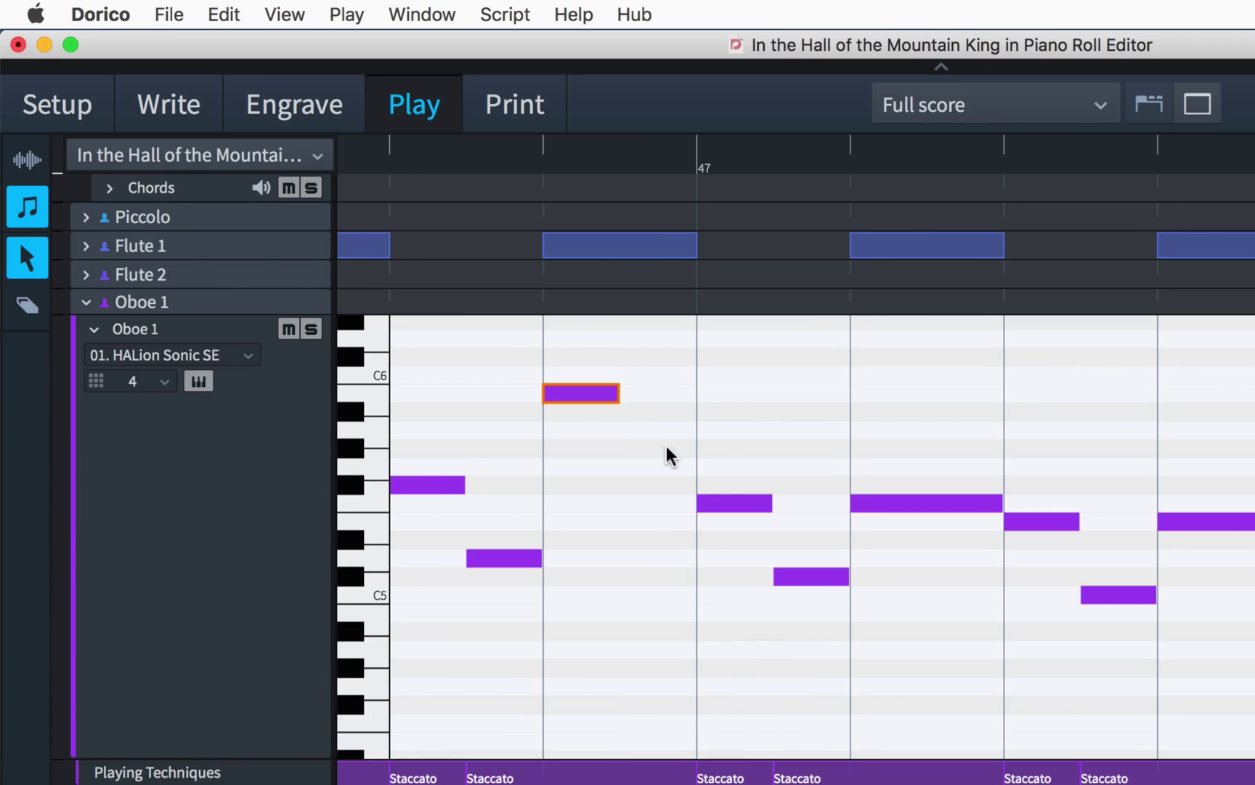
{"action": "key", "text": "alt+Down"}
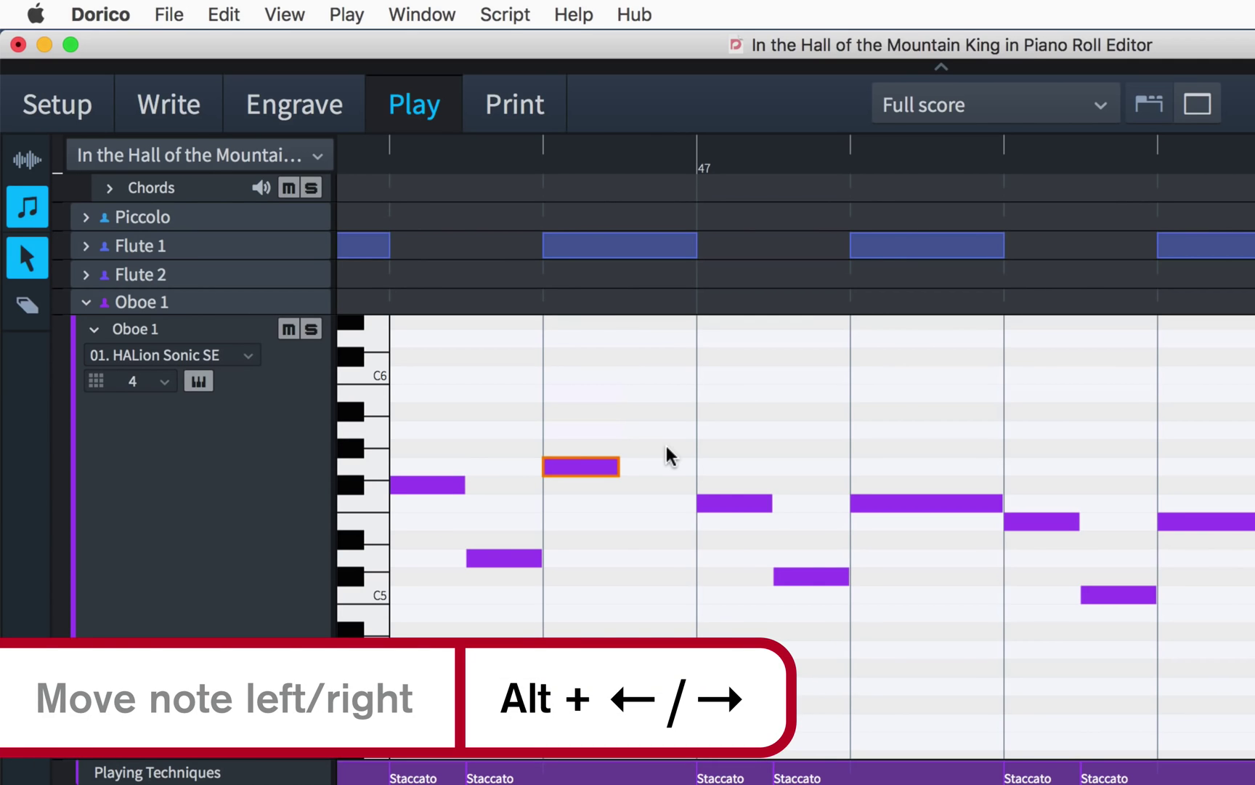
{"action": "key", "text": "alt+Right"}
{"action": "key", "text": "alt+Right"}
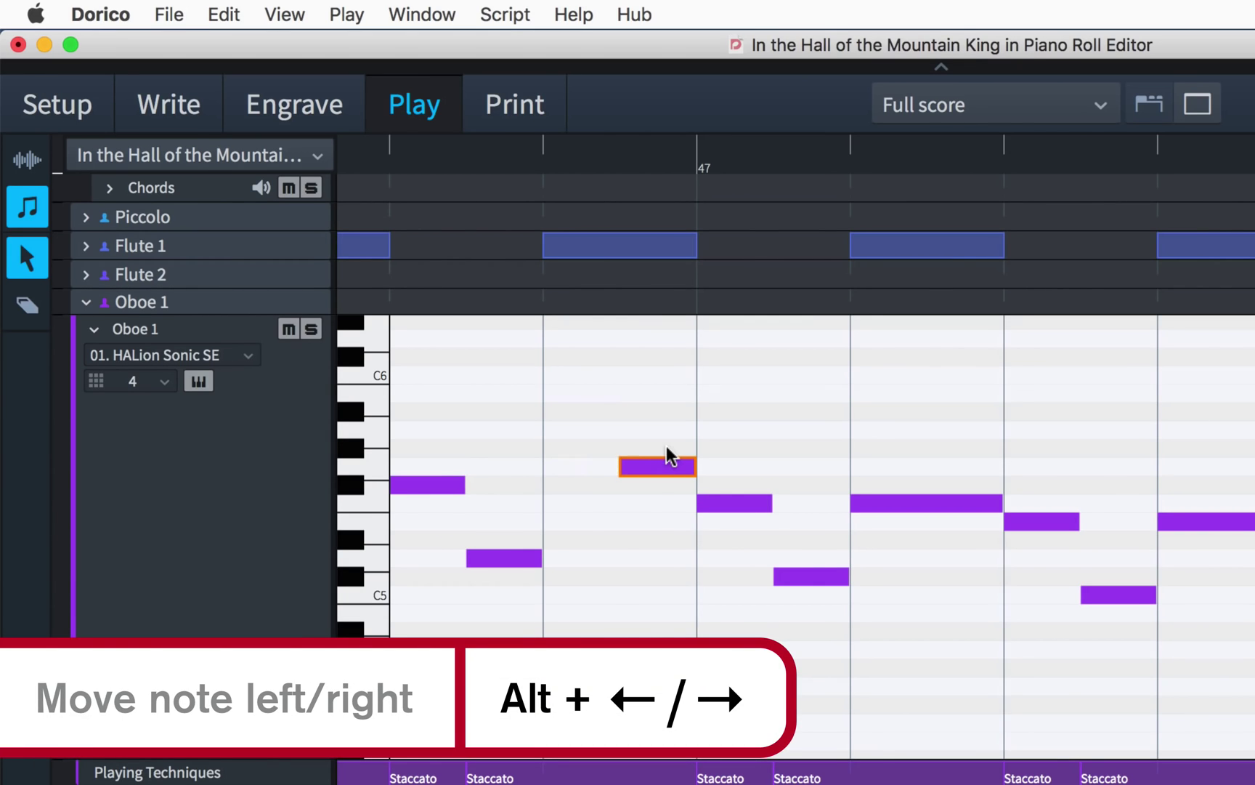
{"action": "key", "text": "alt+Left"}
{"action": "key", "text": "alt+Left"}
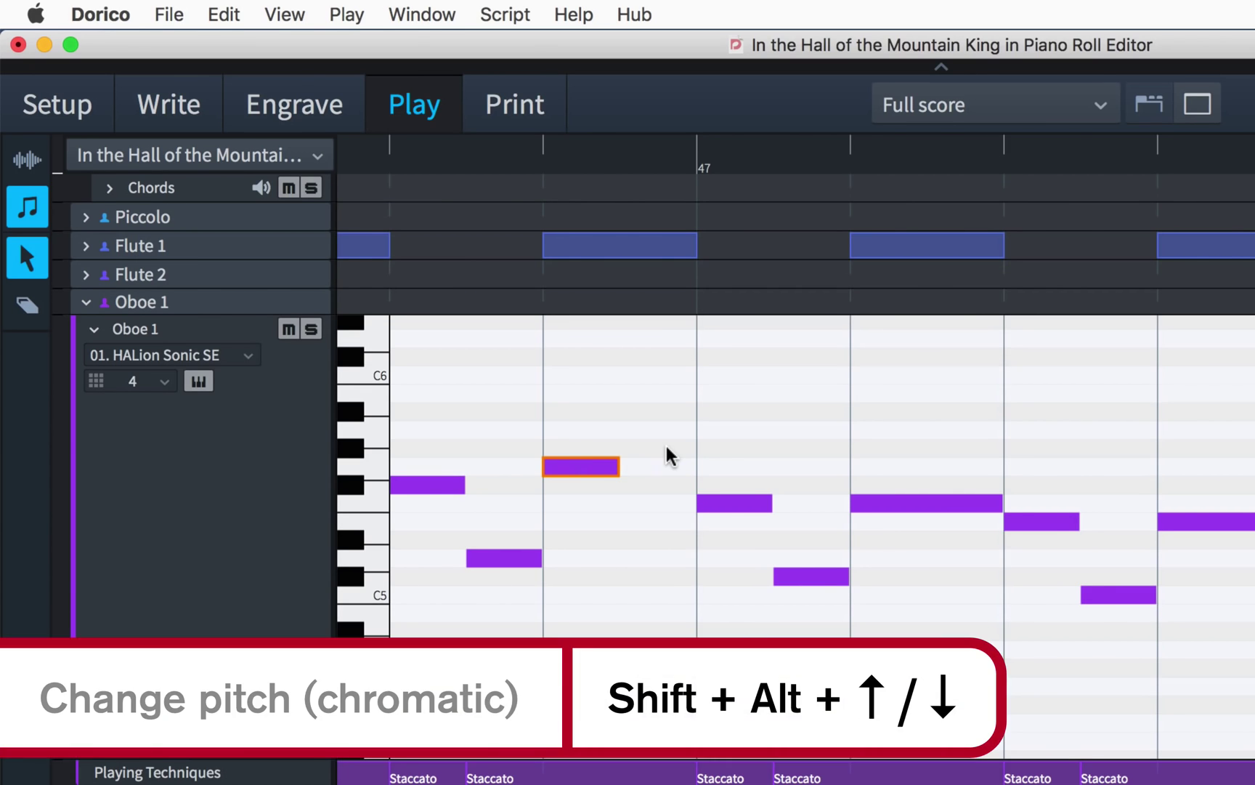
Raise the note chromatically to C6, then lengthen and shorten it to a brief duration
{"action": "key", "text": "shift+alt+Up"}
{"action": "key", "text": "shift+alt+Up"}
{"action": "key", "text": "shift+alt+Up"}
{"action": "key", "text": "shift+alt+Up"}
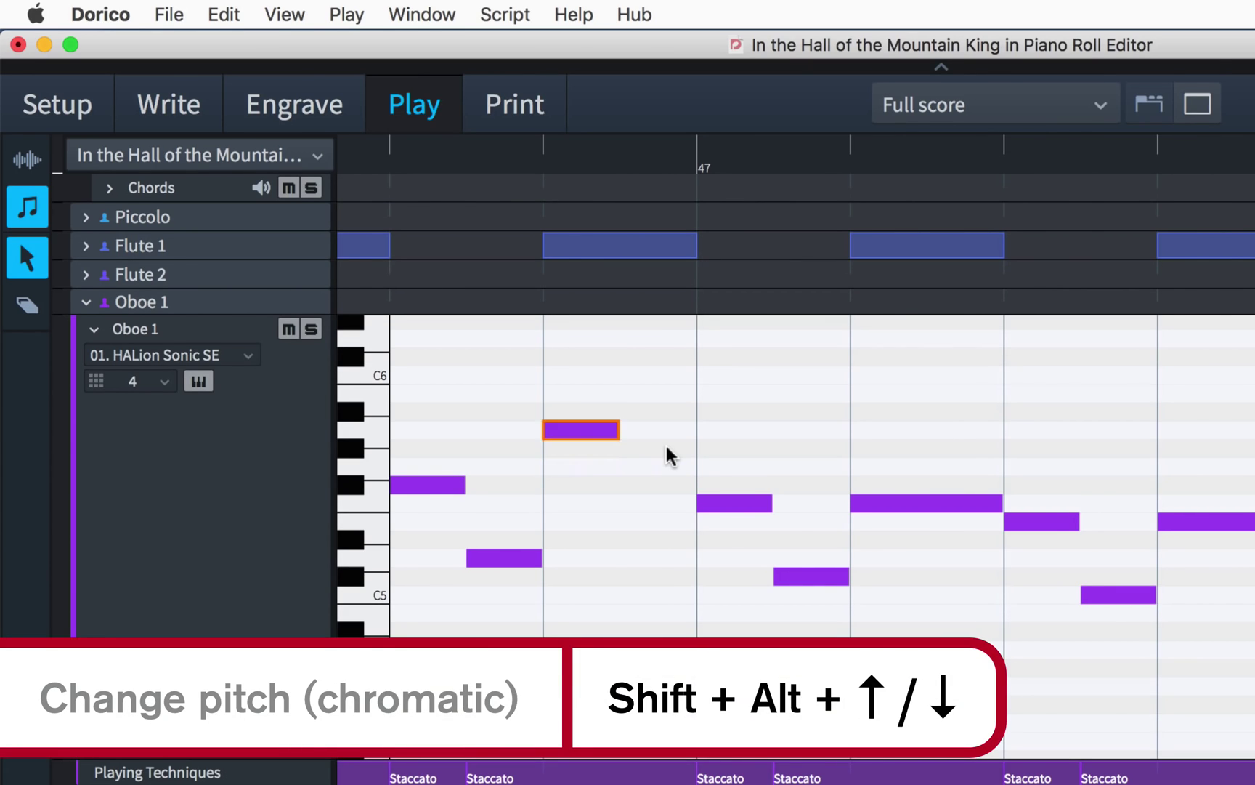
{"action": "key", "text": "shift+alt+Up"}
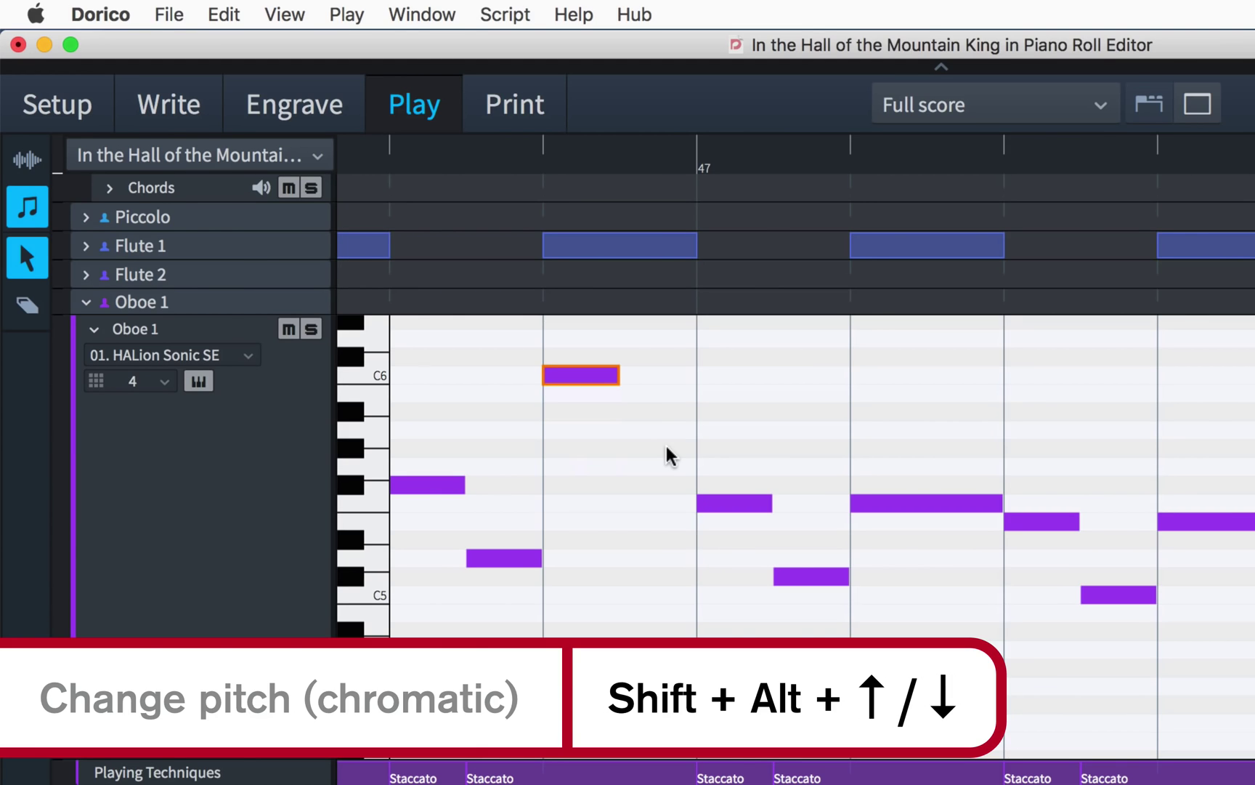
{"action": "key", "text": "shift+alt+Right"}
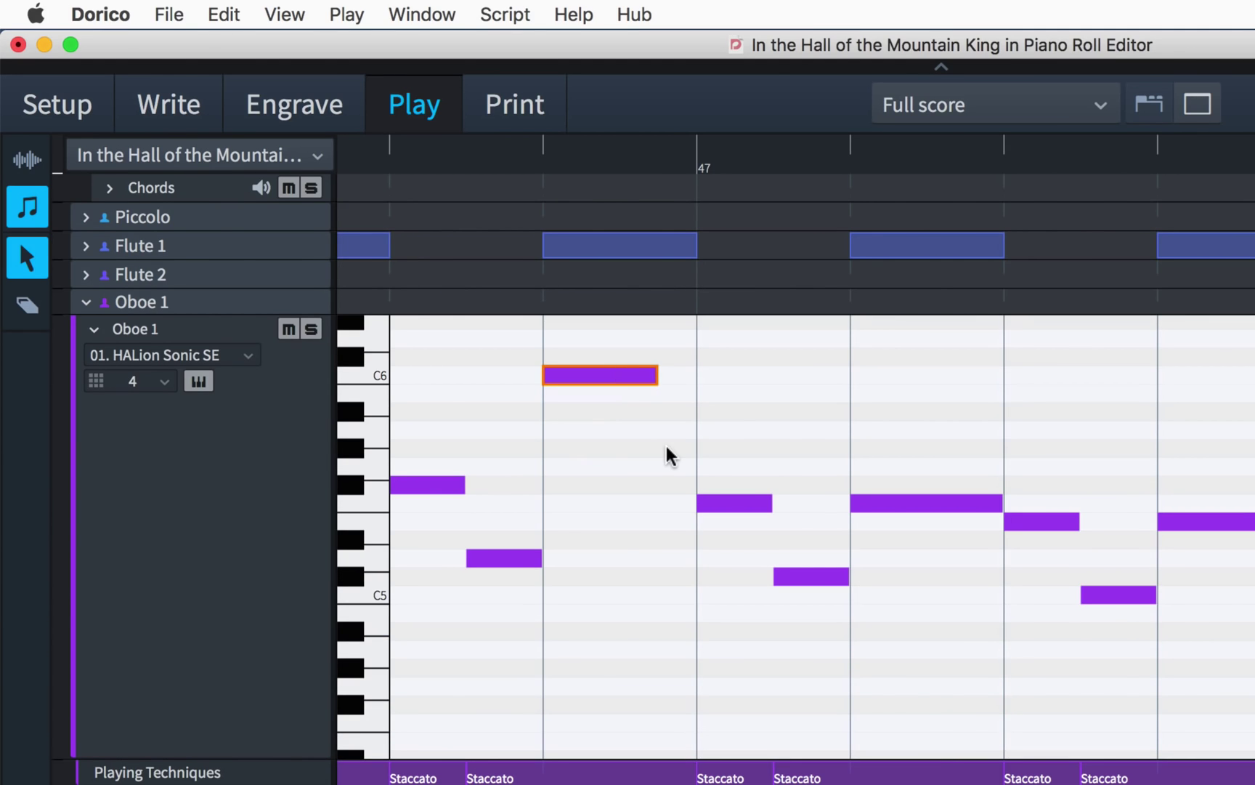
{"action": "key", "text": "shift+alt+Right"}
{"action": "key", "text": "shift+alt+Left"}
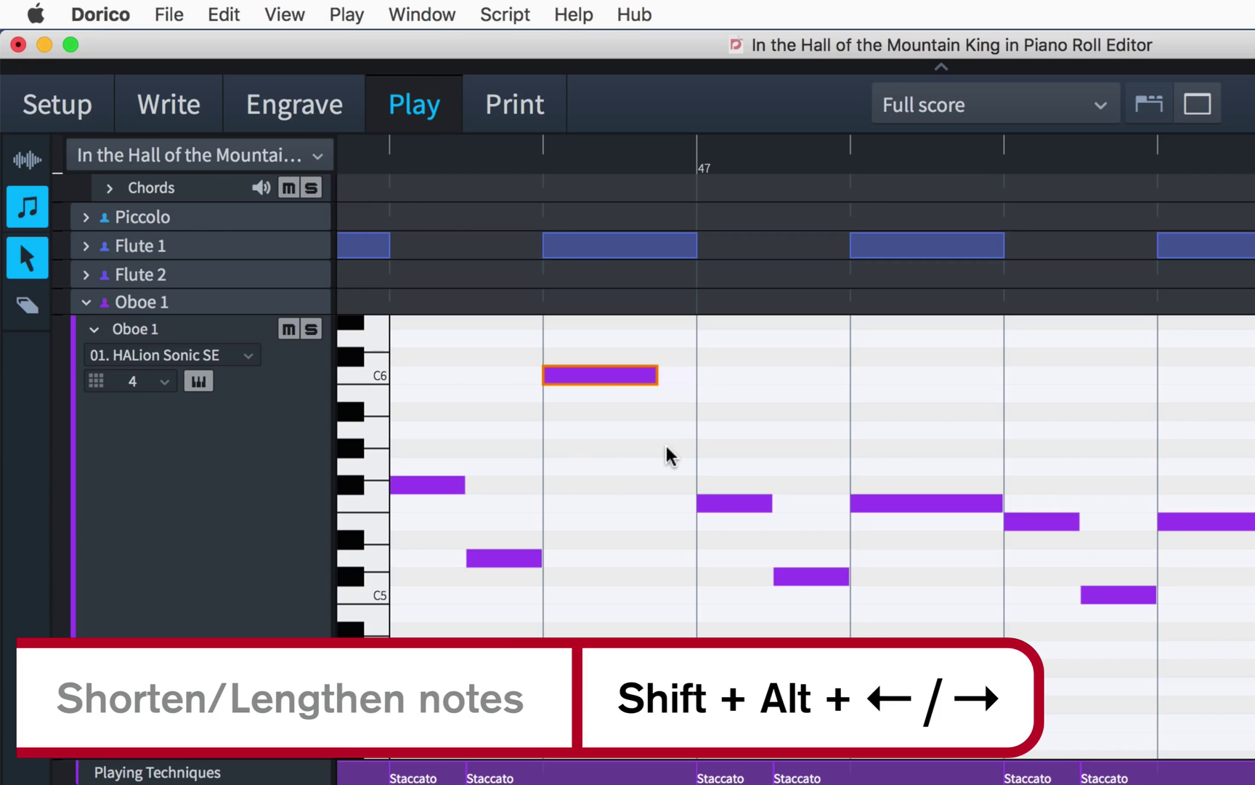
{"action": "key", "text": "shift+alt+Left"}
{"action": "key", "text": "shift+alt+Left"}
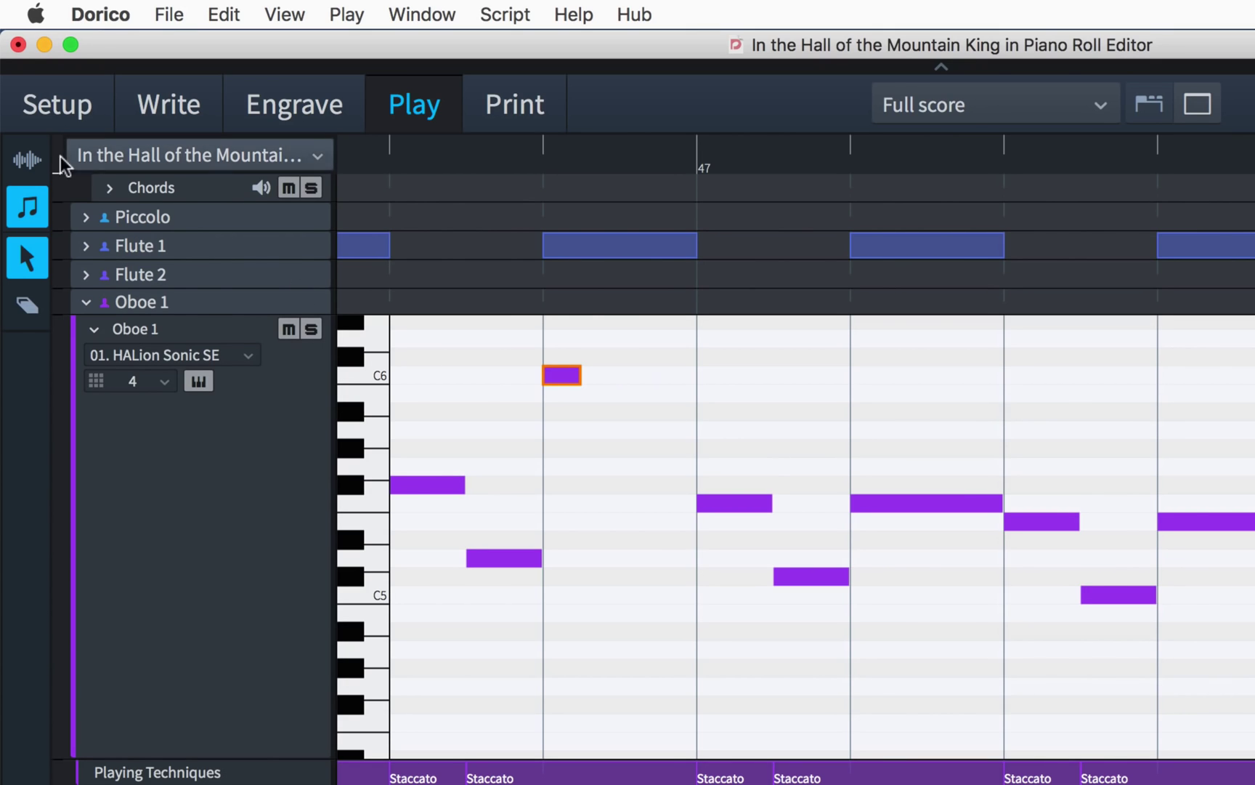
Show the Oboe 1 notes' played durations and zoom in on the piano roll
{"action": "left_click", "coordinate": [28, 159]}
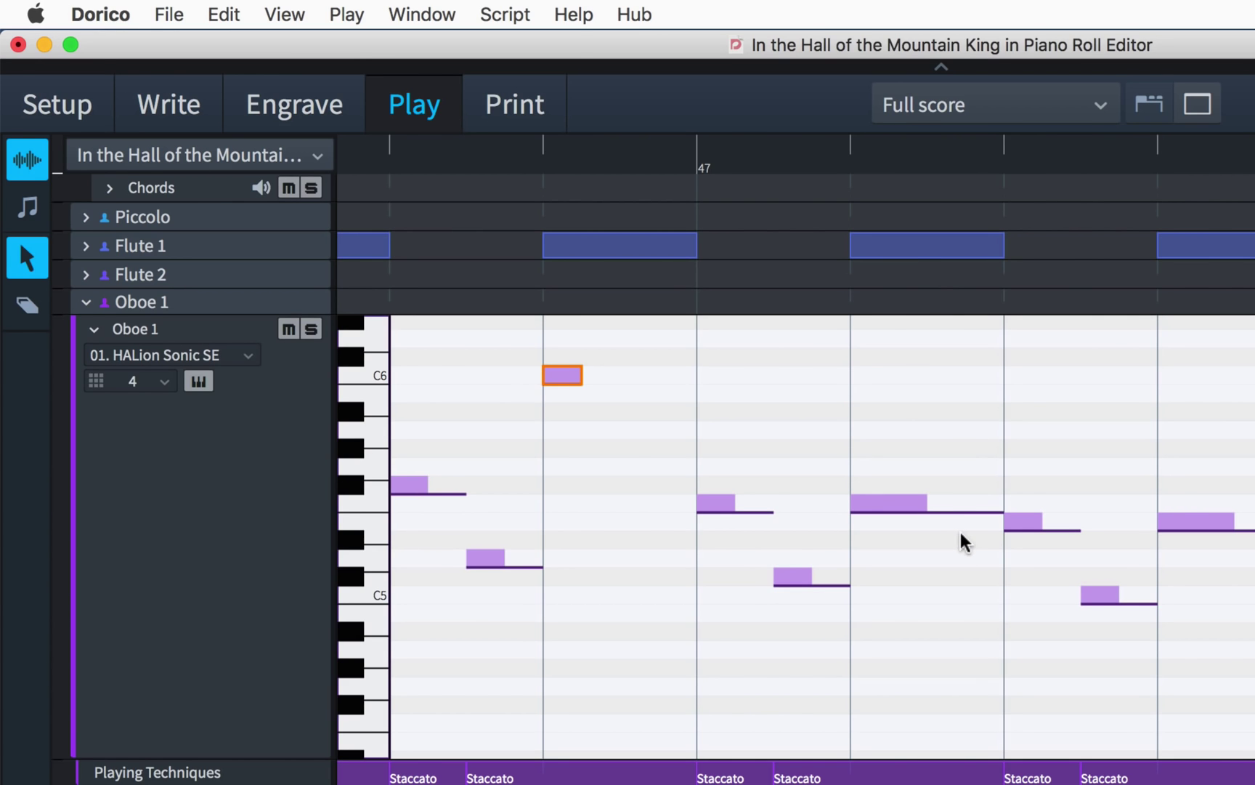
{"action": "scroll", "coordinate": [965, 541], "scroll_direction": "up", "scroll_amount": 5}
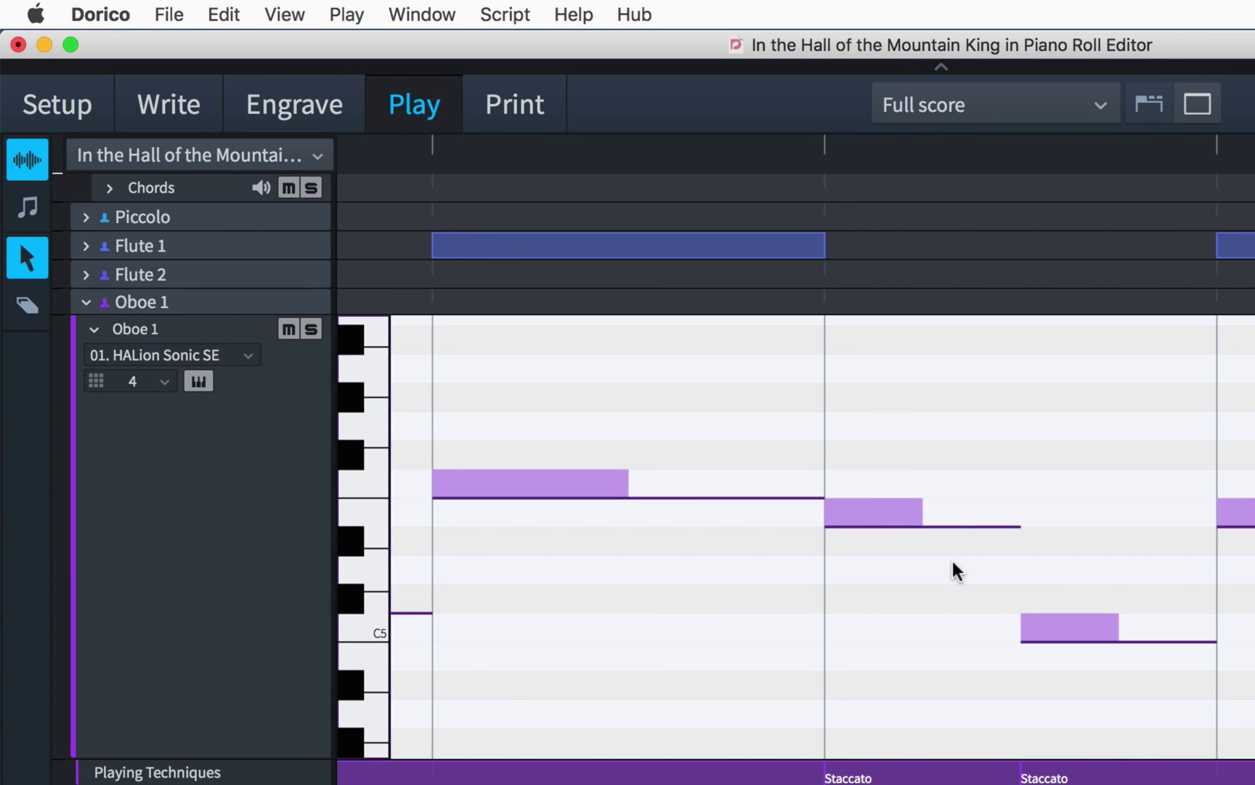
Open Playback Options at Timing and scroll through Note Durations (staccato 50%, legato 105%)
{"action": "left_click", "coordinate": [350, 13]}
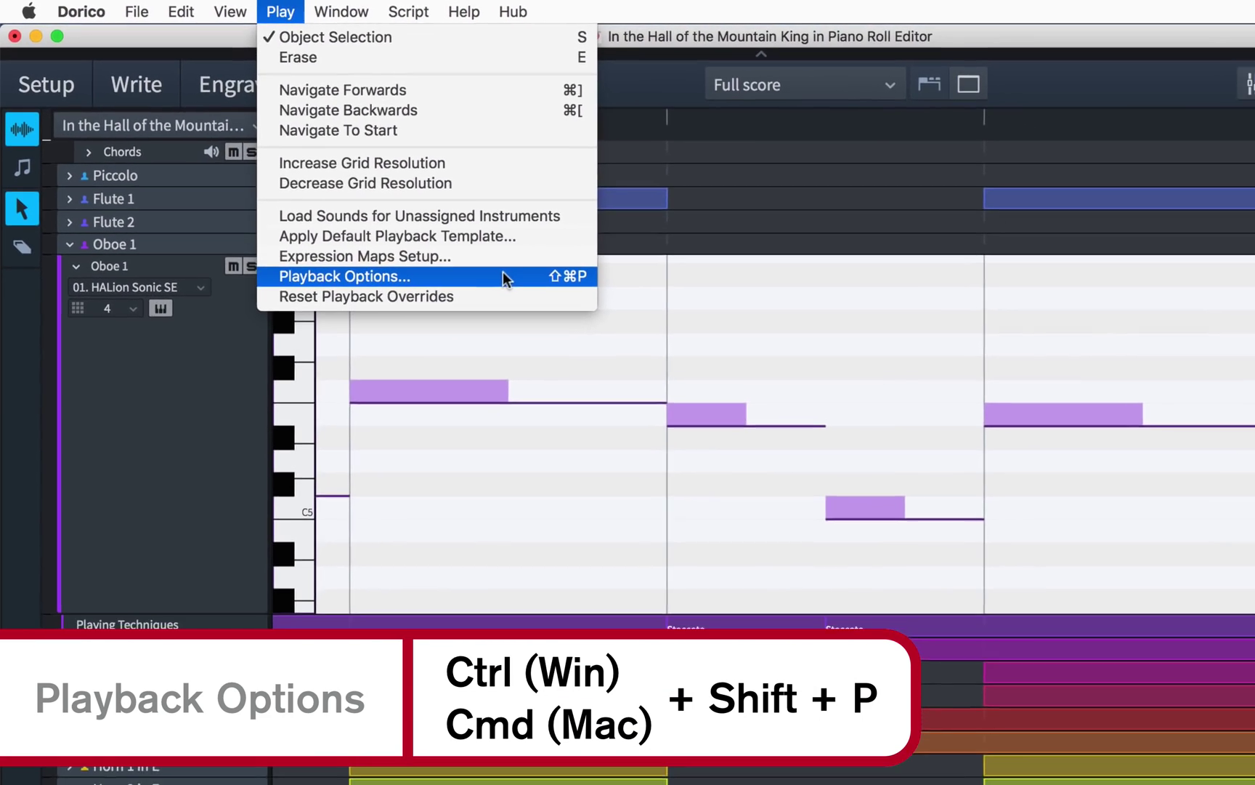
{"action": "left_click", "coordinate": [526, 289]}
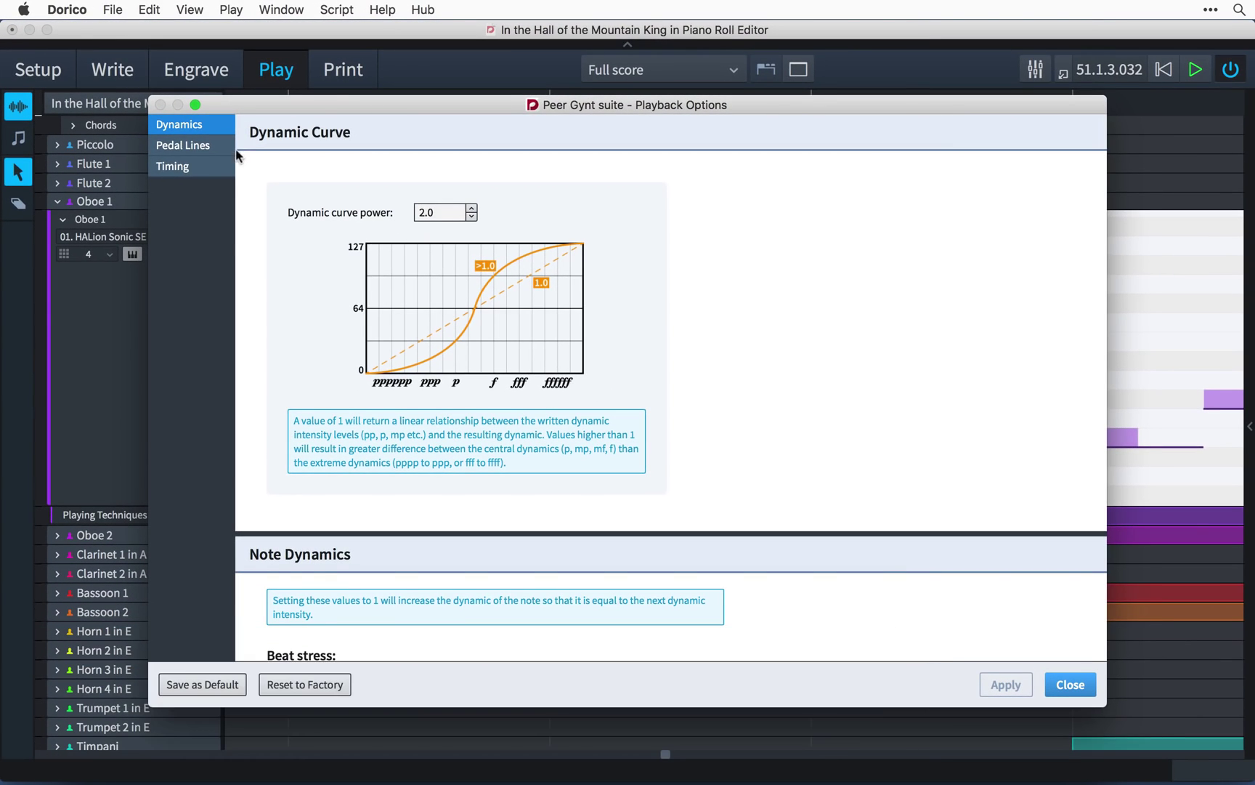
{"action": "left_click", "coordinate": [227, 182]}
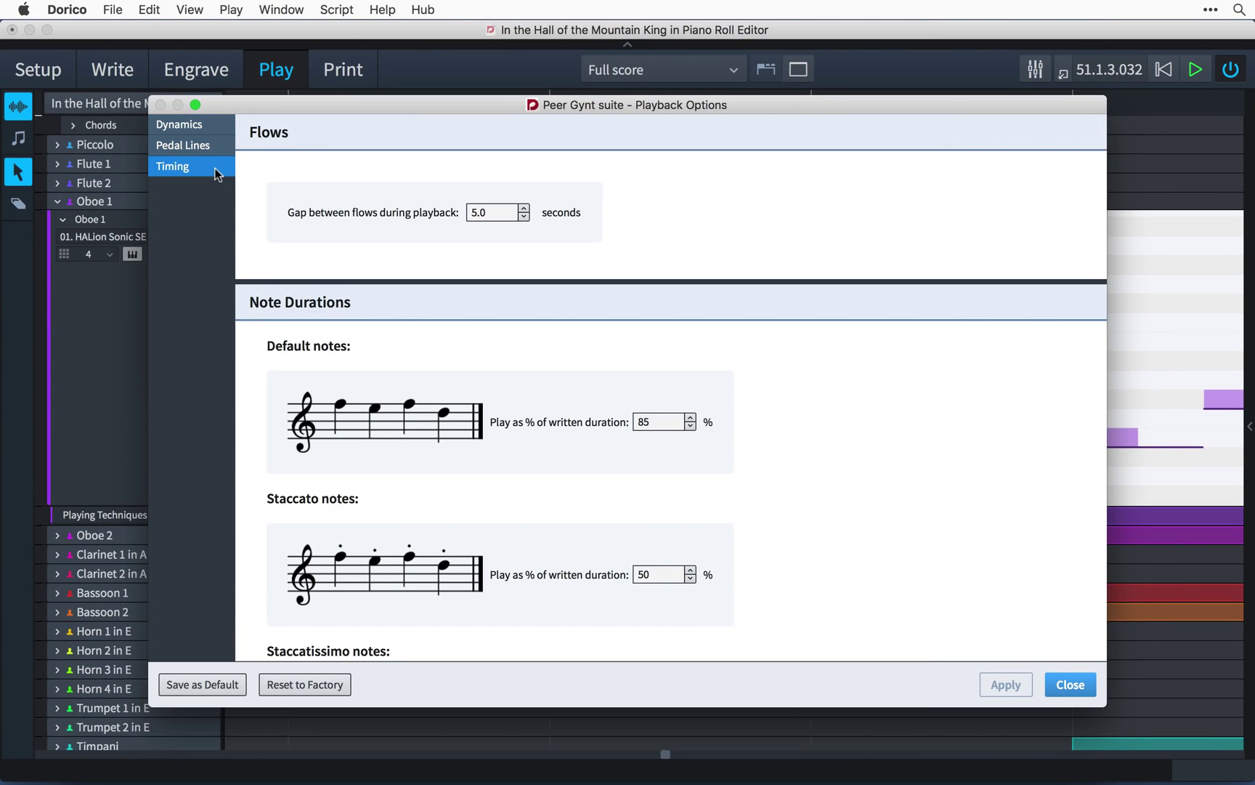
{"action": "scroll", "coordinate": [776, 496], "scroll_direction": "down", "scroll_amount": 5}
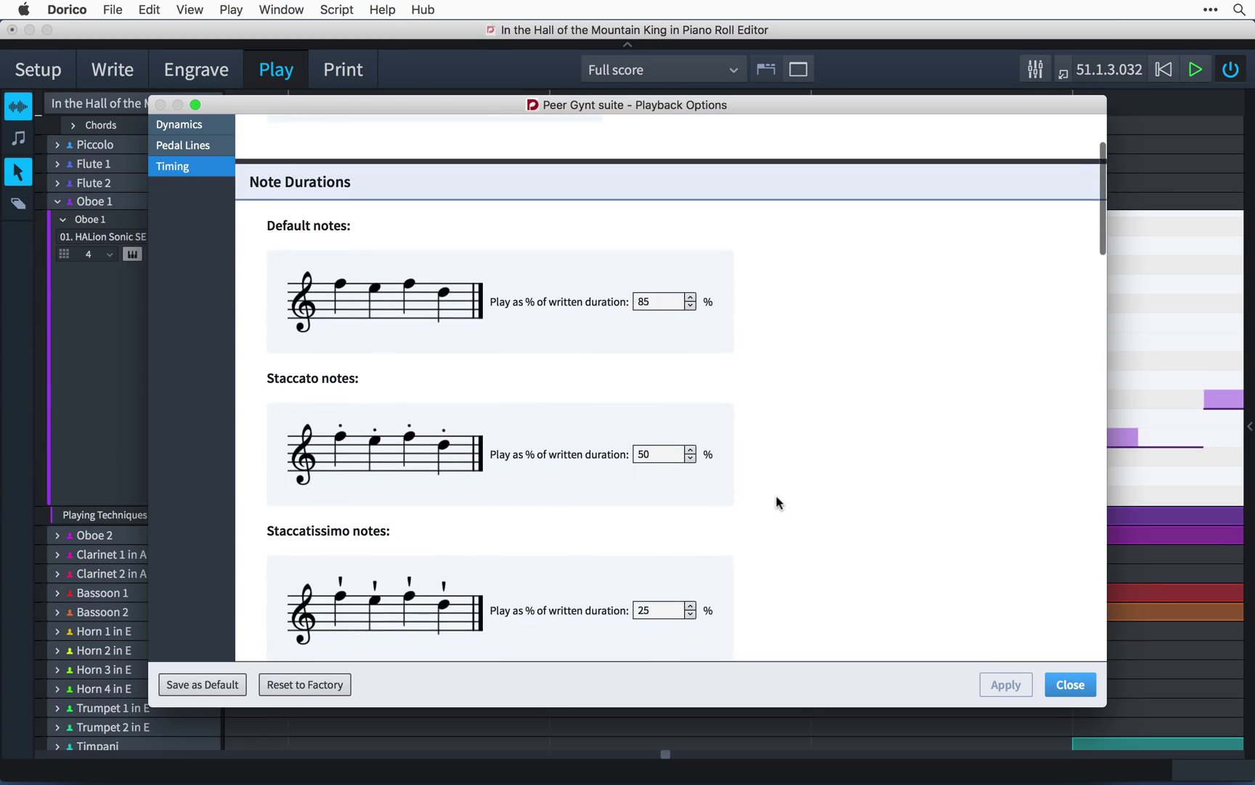
{"action": "scroll", "coordinate": [775, 496], "scroll_direction": "down", "scroll_amount": 4}
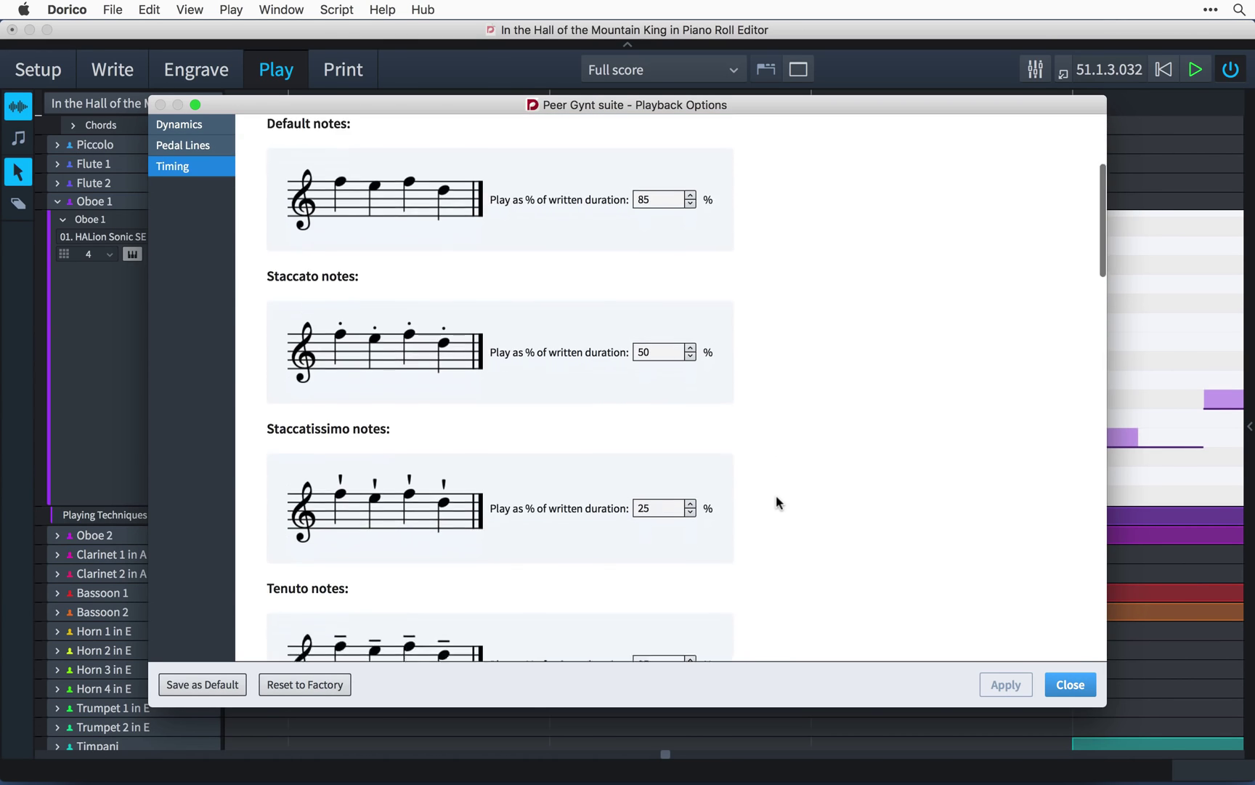
{"action": "scroll", "coordinate": [776, 502], "scroll_direction": "down", "scroll_amount": 1}
{"action": "scroll", "coordinate": [776, 502], "scroll_direction": "down", "scroll_amount": 6}
{"action": "scroll", "coordinate": [776, 501], "scroll_direction": "down", "scroll_amount": 2}
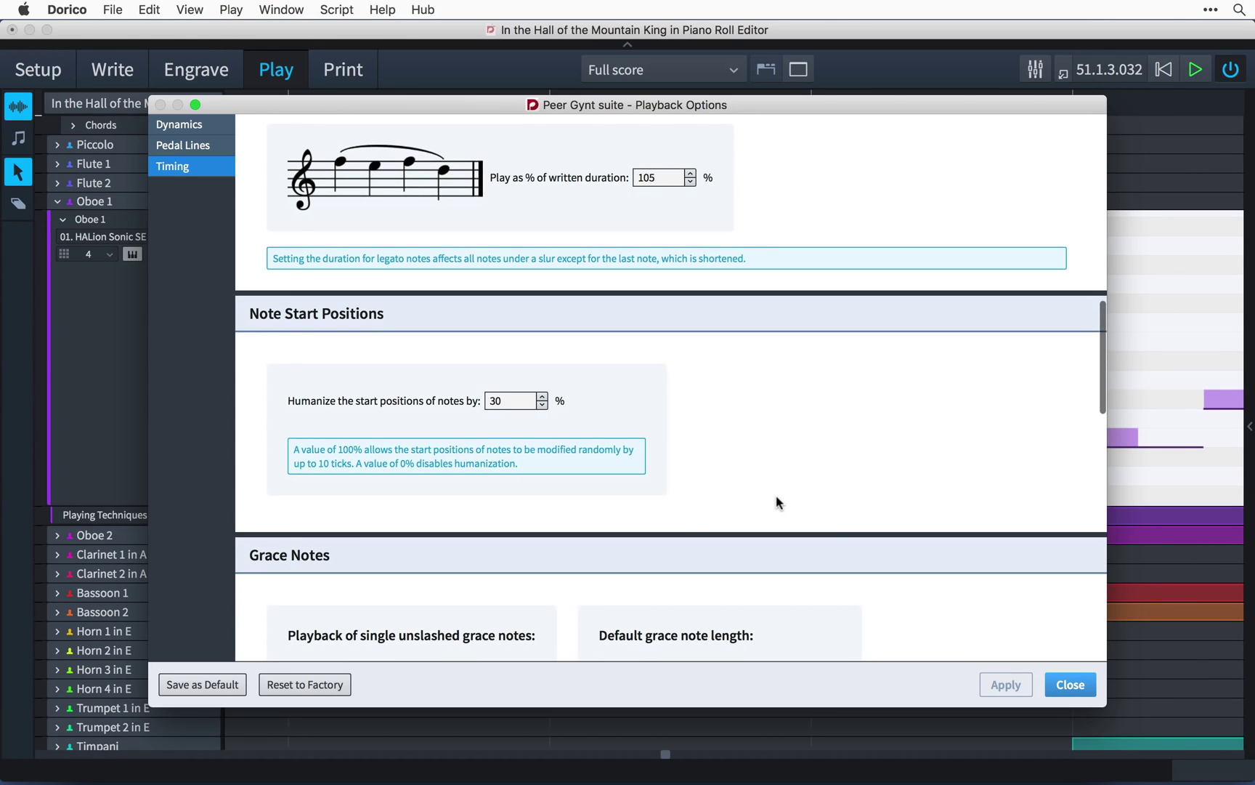
Close Playback Options, then lengthen the first Oboe 1 note's played duration and delay its start
{"action": "left_click", "coordinate": [1088, 687]}
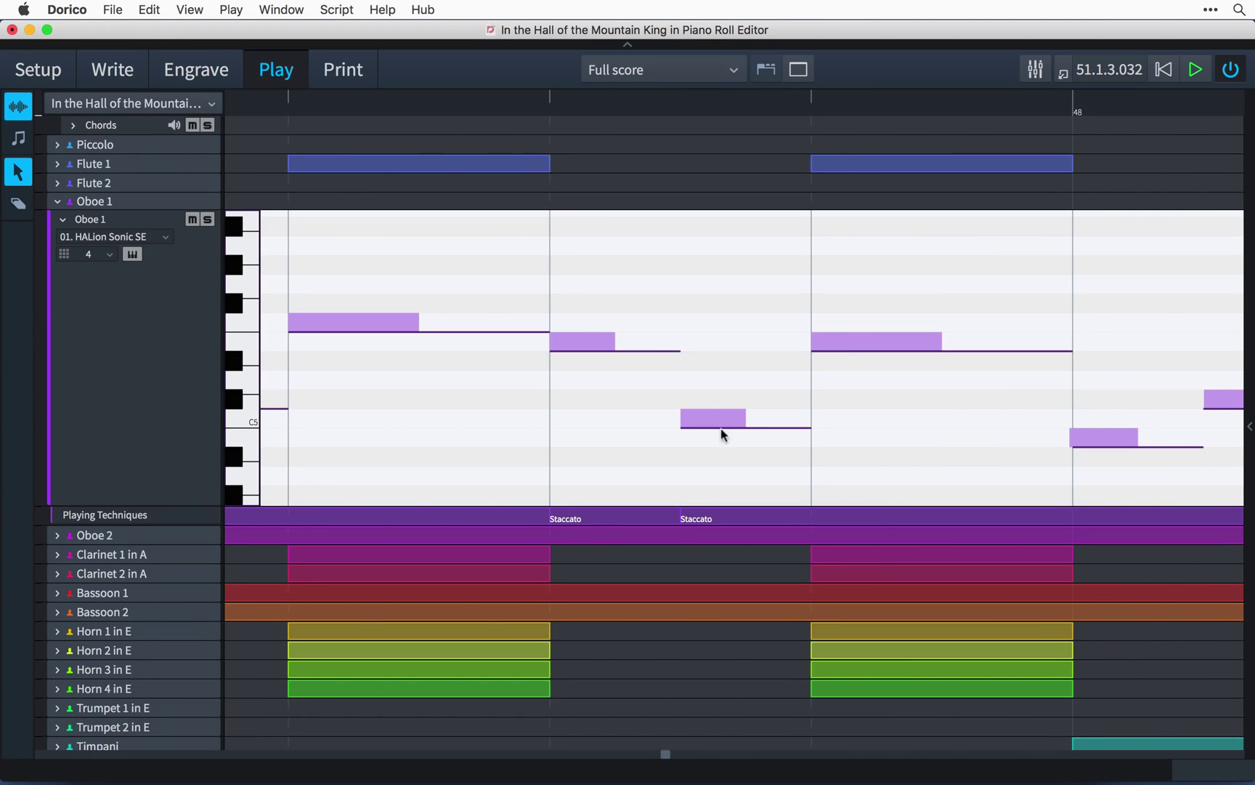
{"action": "left_click", "coordinate": [398, 327]}
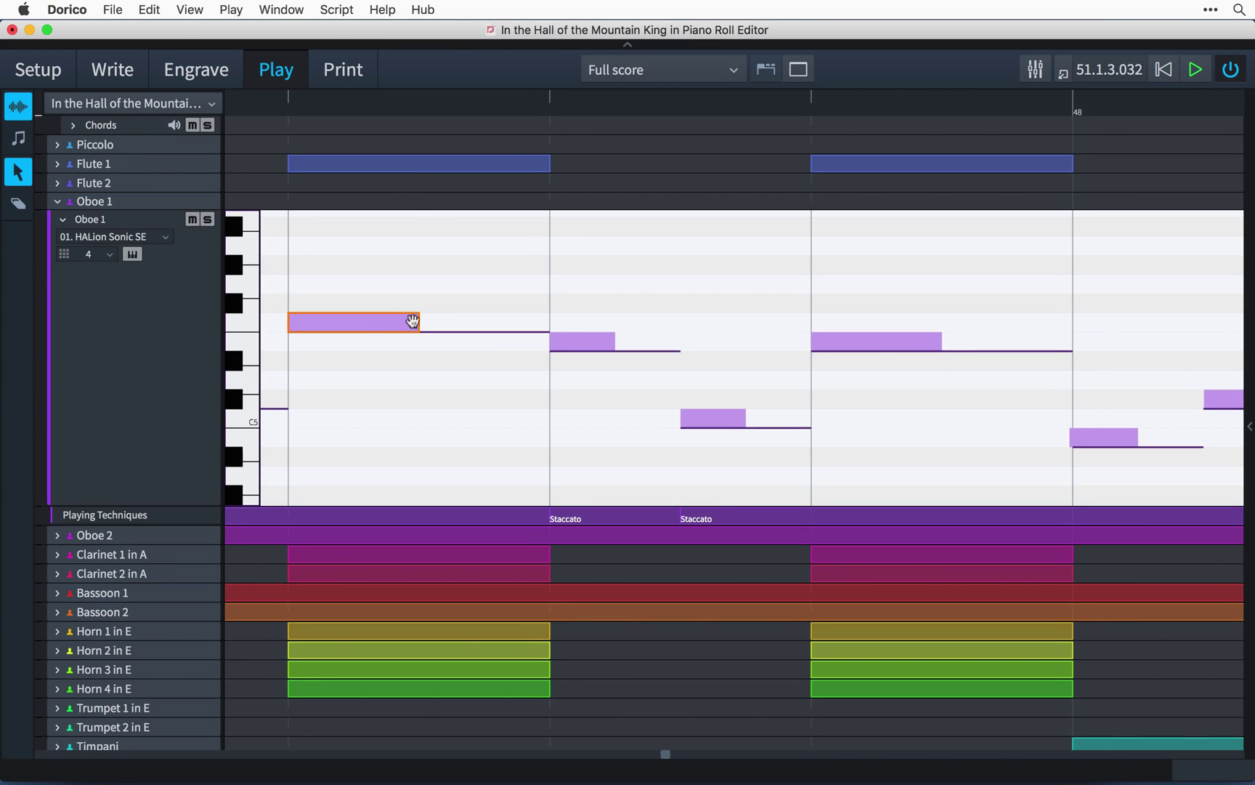
{"action": "left_click_drag", "start_coordinate": [419, 319], "coordinate": [503, 325]}
{"action": "left_click_drag", "start_coordinate": [287, 323], "coordinate": [312, 324]}
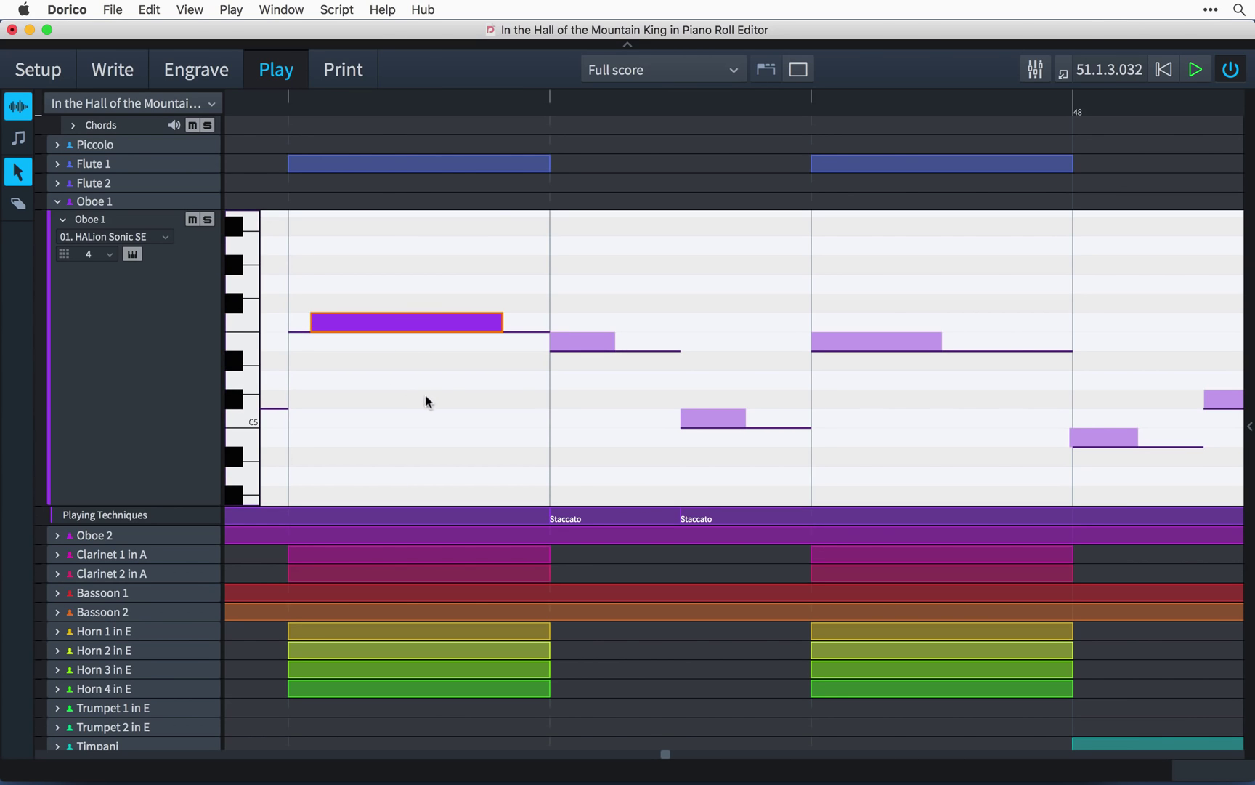
{"action": "left_click", "coordinate": [466, 378]}
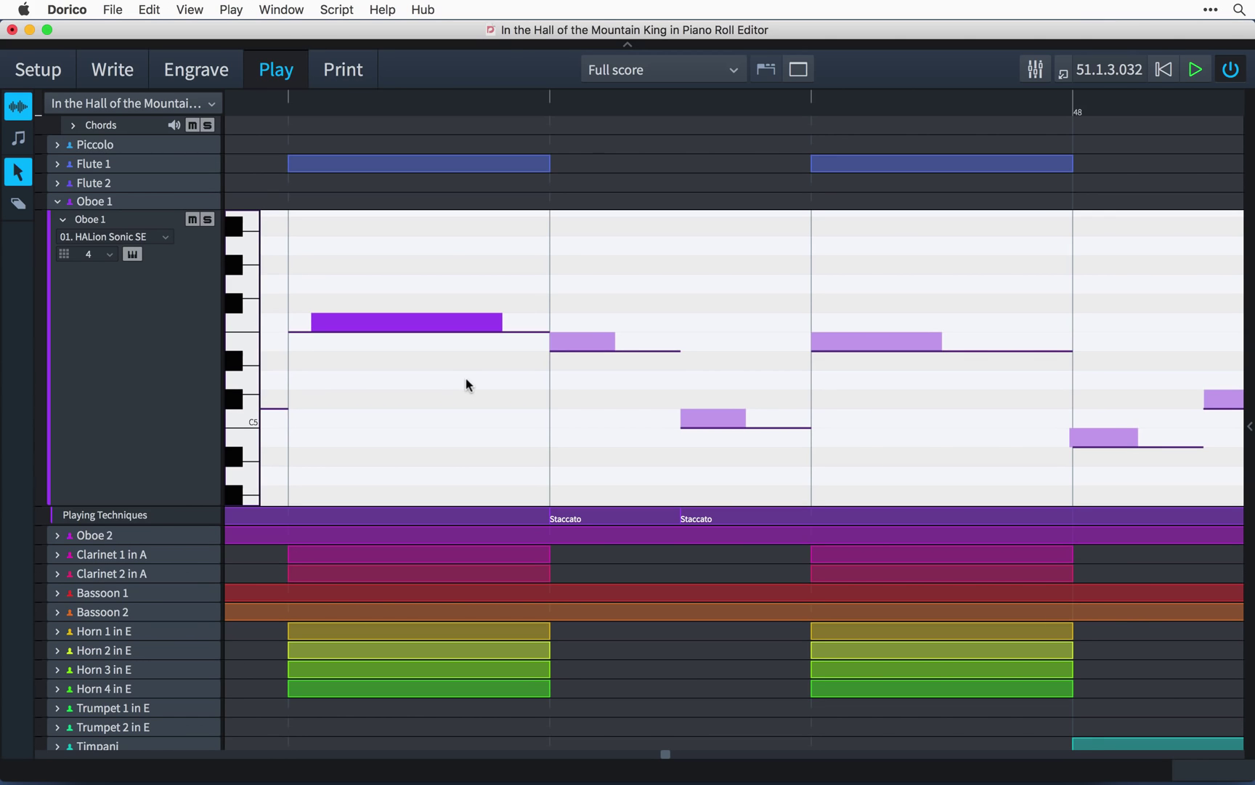
Reset the edited Oboe 1 note's playback overrides to its default playback
{"action": "left_click", "coordinate": [454, 320]}
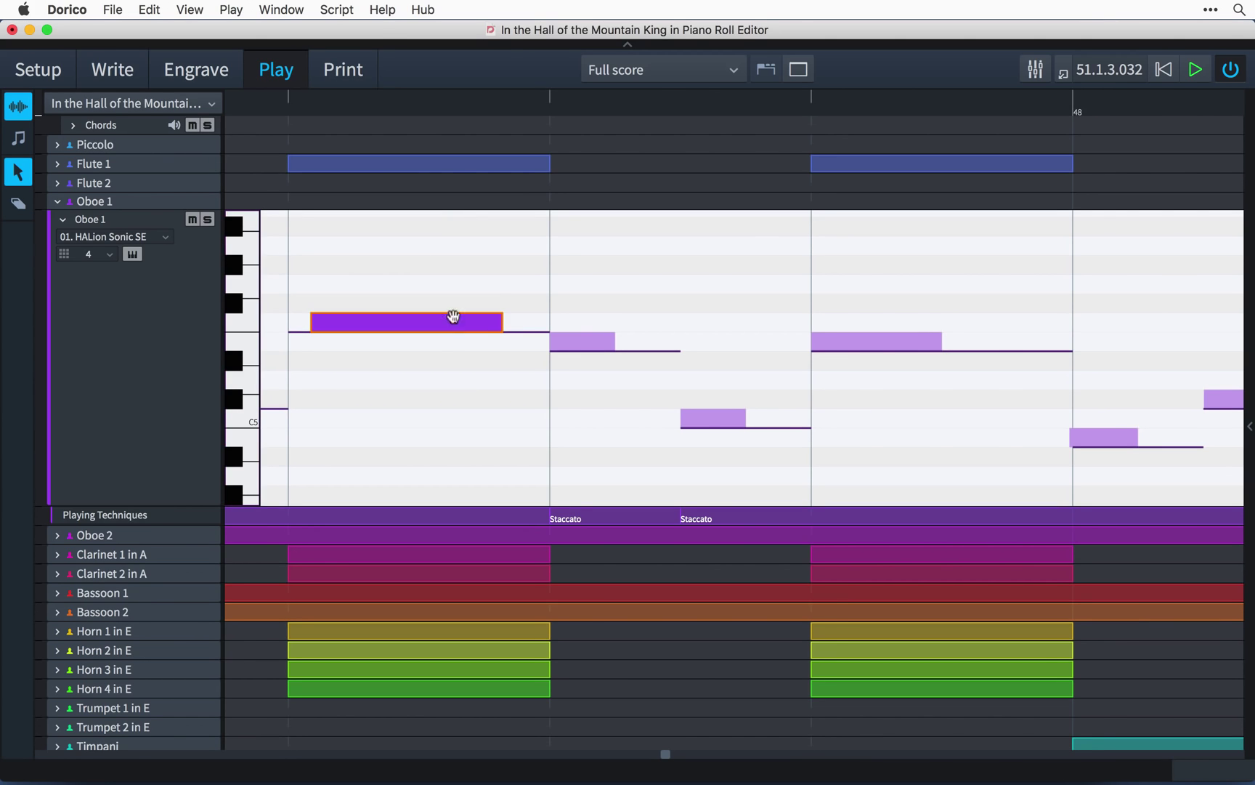
{"action": "left_click", "coordinate": [234, 10]}
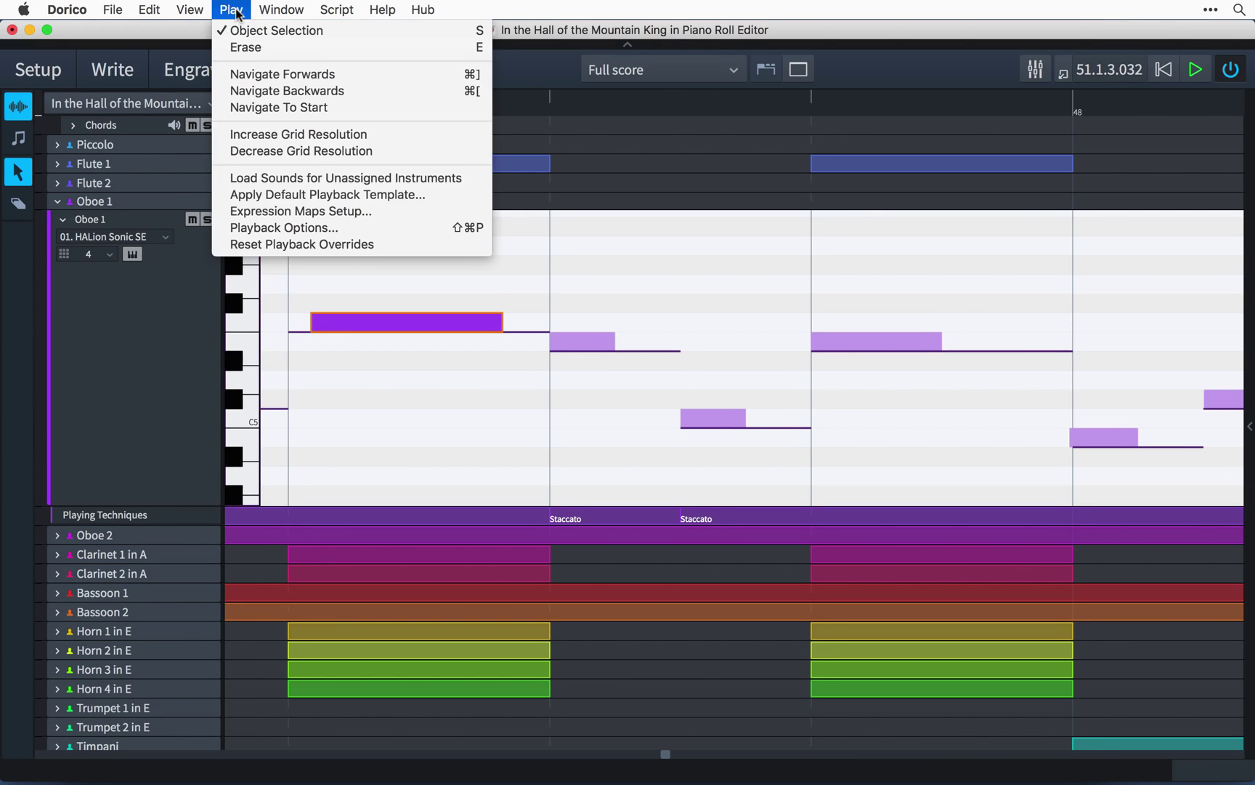
{"action": "left_click", "coordinate": [412, 245]}
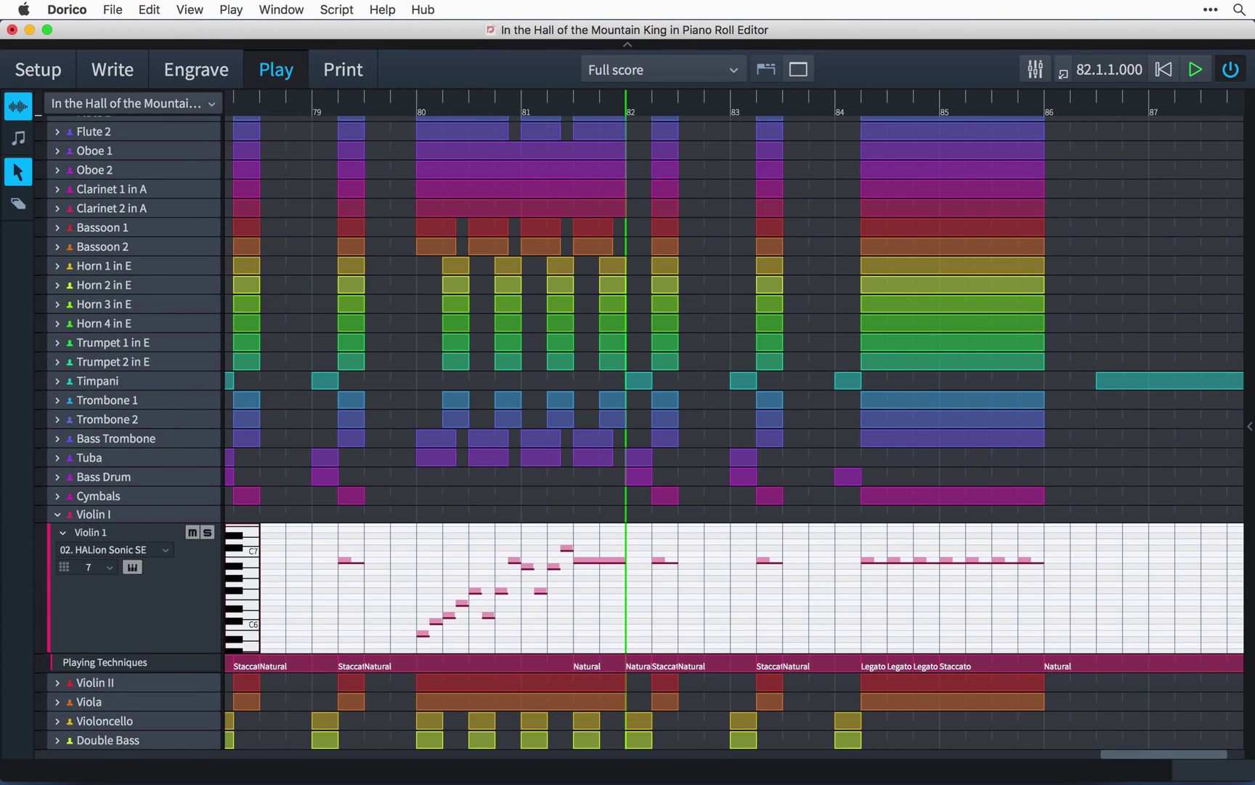
Play back the score from bar 82 through the Violin 1 passage
{"action": "key", "text": "space"}
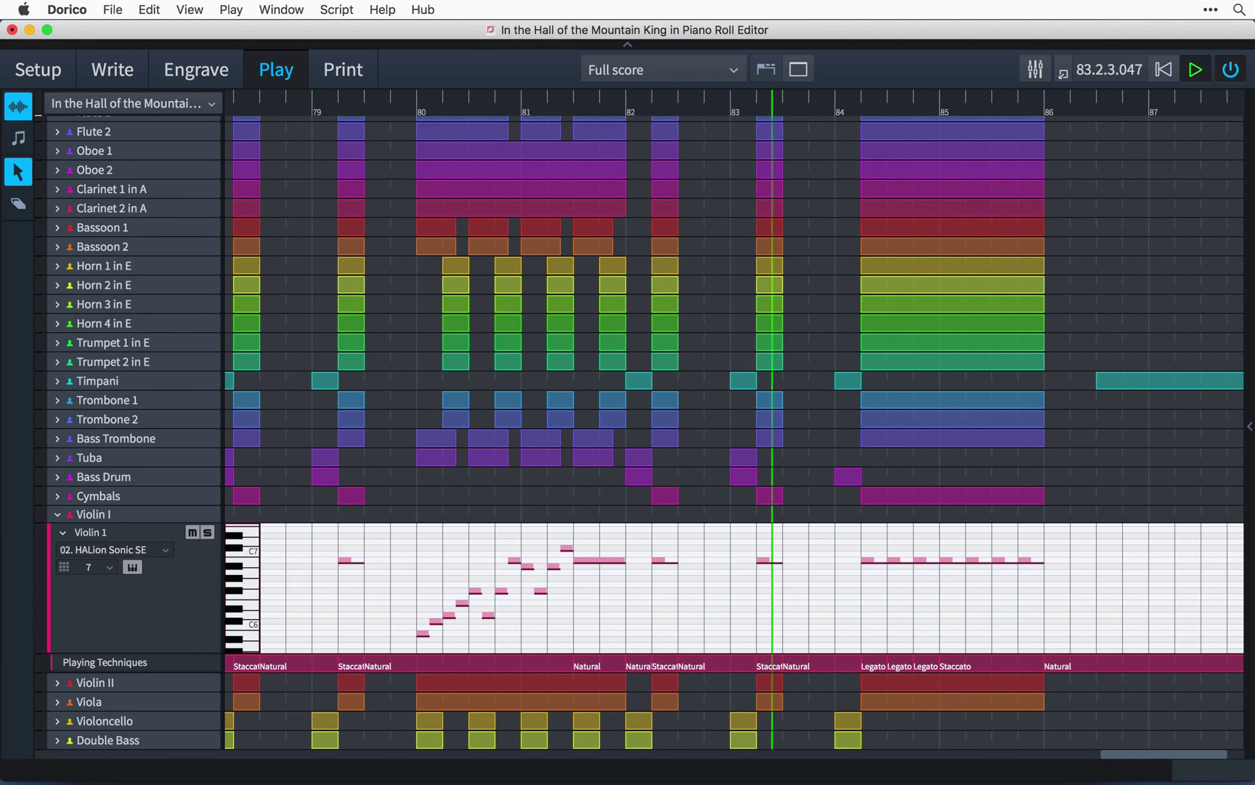